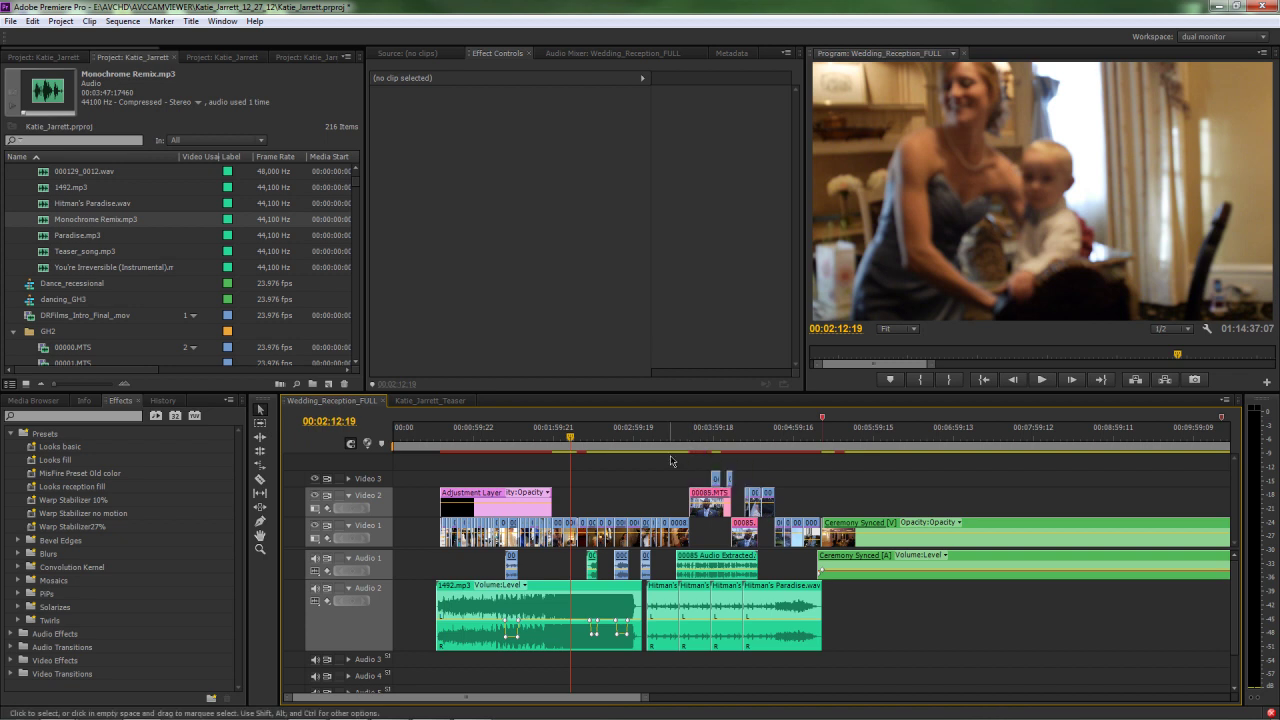
- Confirm the Procession marker at 00:10:20:07 is an Encore Chapter Marker, then fit the sequence in view
{"action": "scroll", "coordinate": [673, 455], "scroll_direction": "down", "scroll_amount": 2}
{"action": "scroll", "coordinate": [673, 455], "scroll_direction": "down", "scroll_amount": 4}
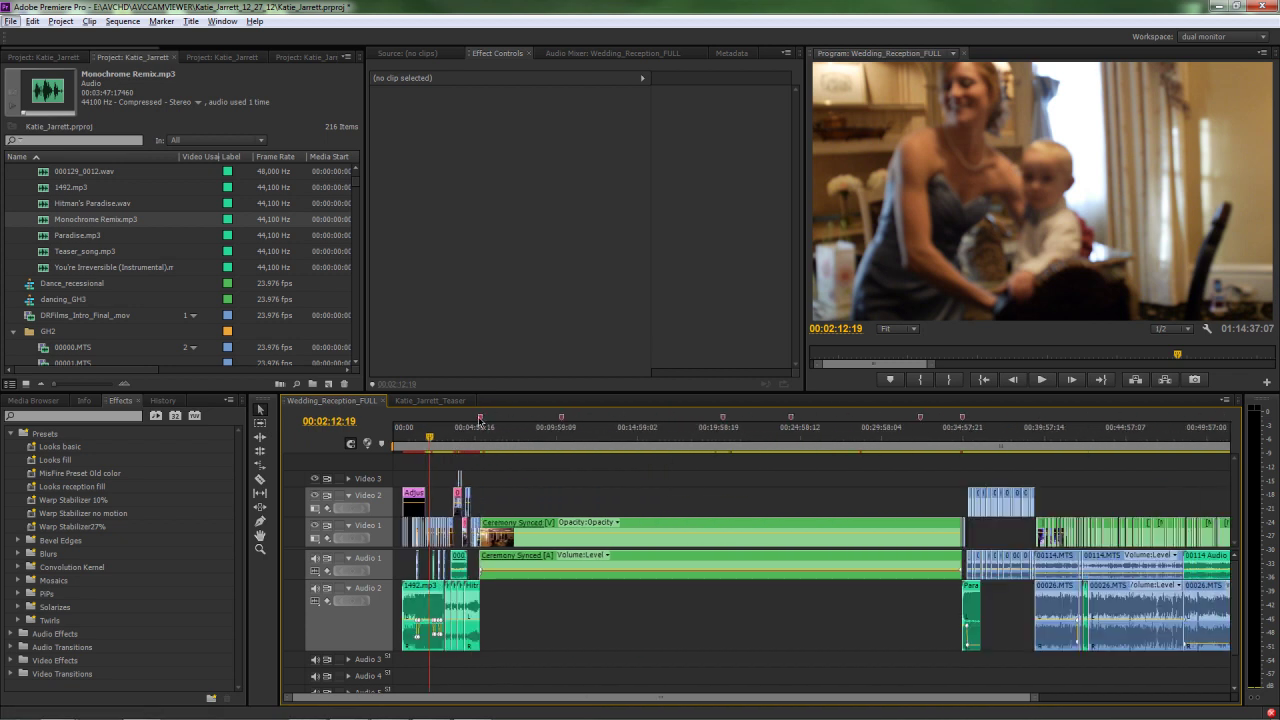
{"action": "left_click", "coordinate": [561, 430]}
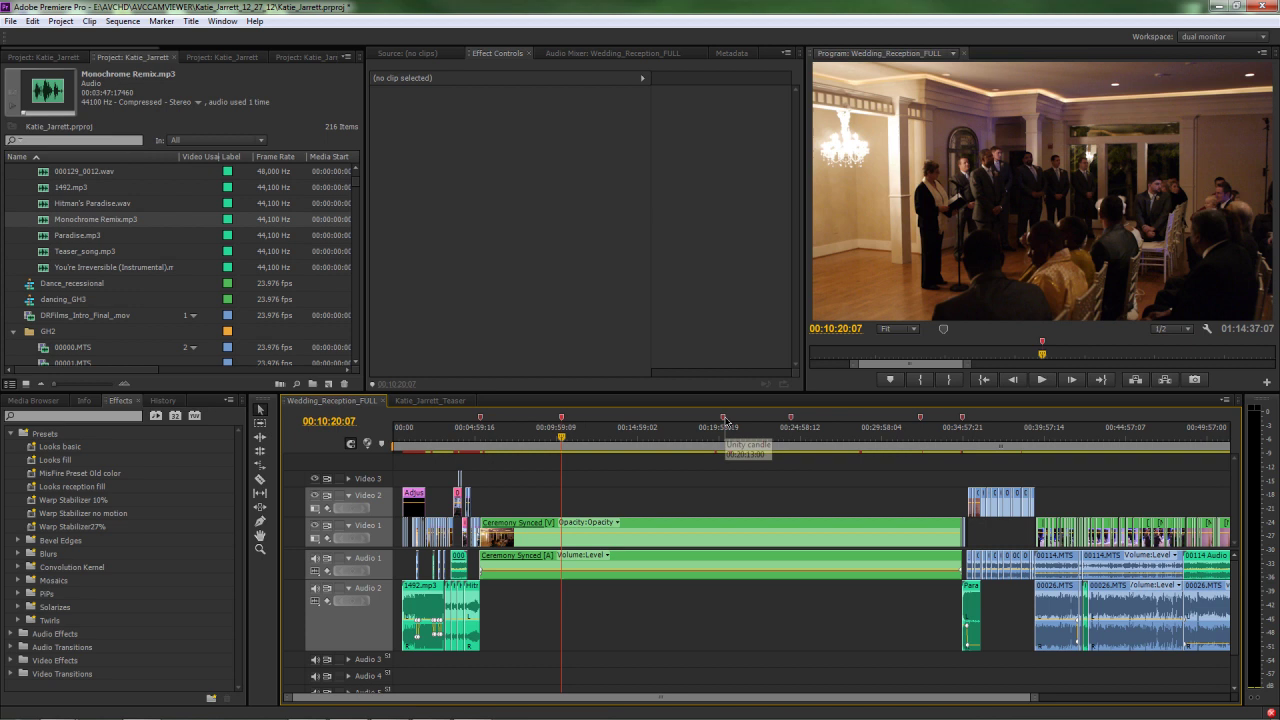
{"action": "right_click", "coordinate": [793, 420]}
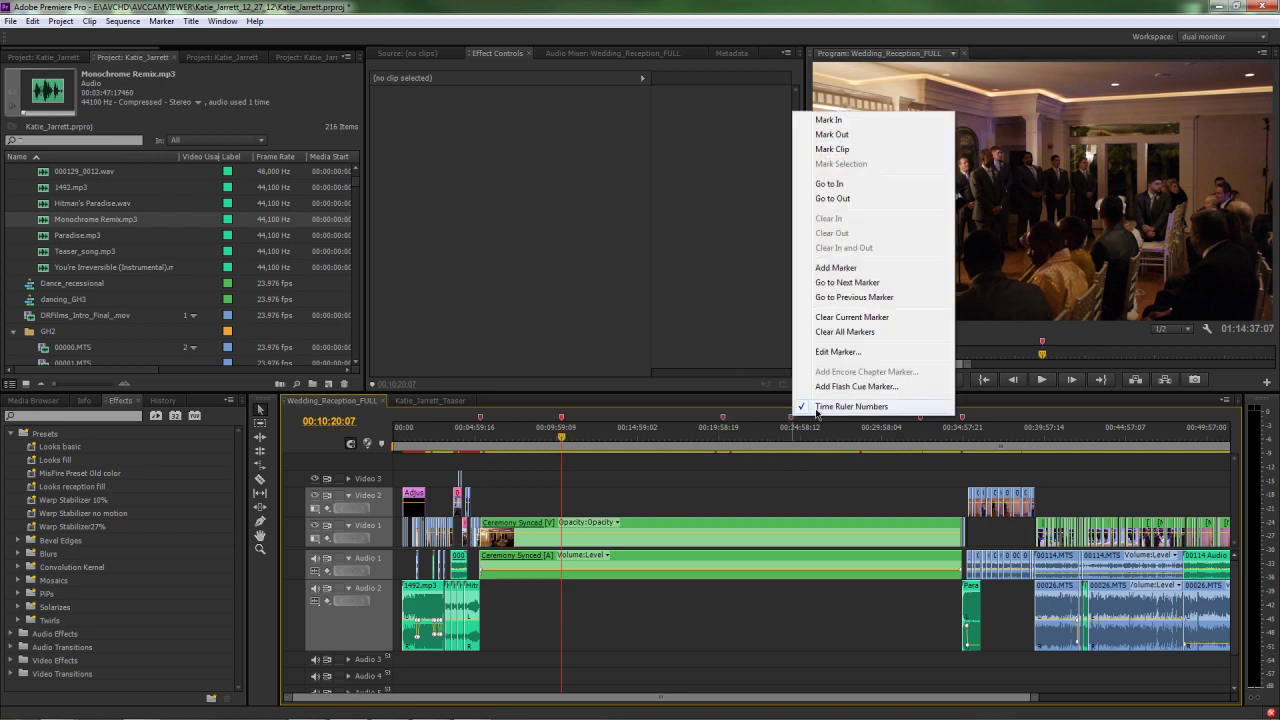
{"action": "left_click", "coordinate": [830, 352]}
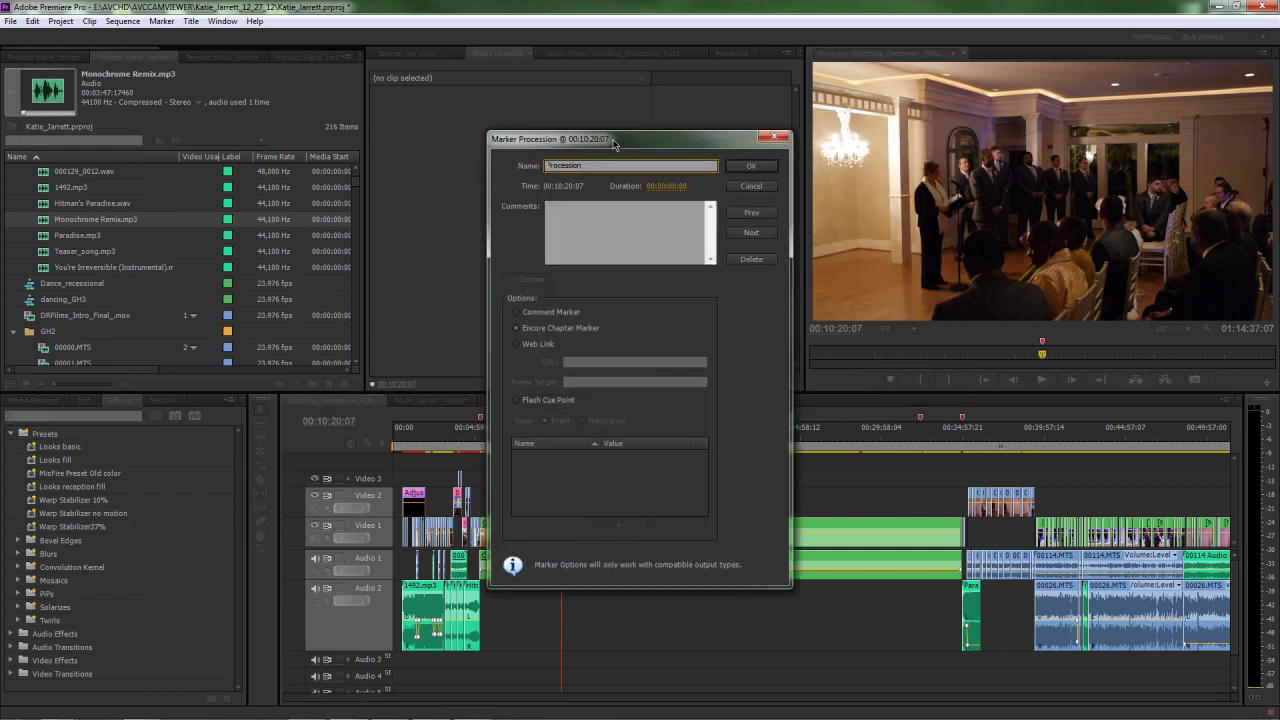
{"action": "left_click_drag", "start_coordinate": [613, 145], "coordinate": [721, 284]}
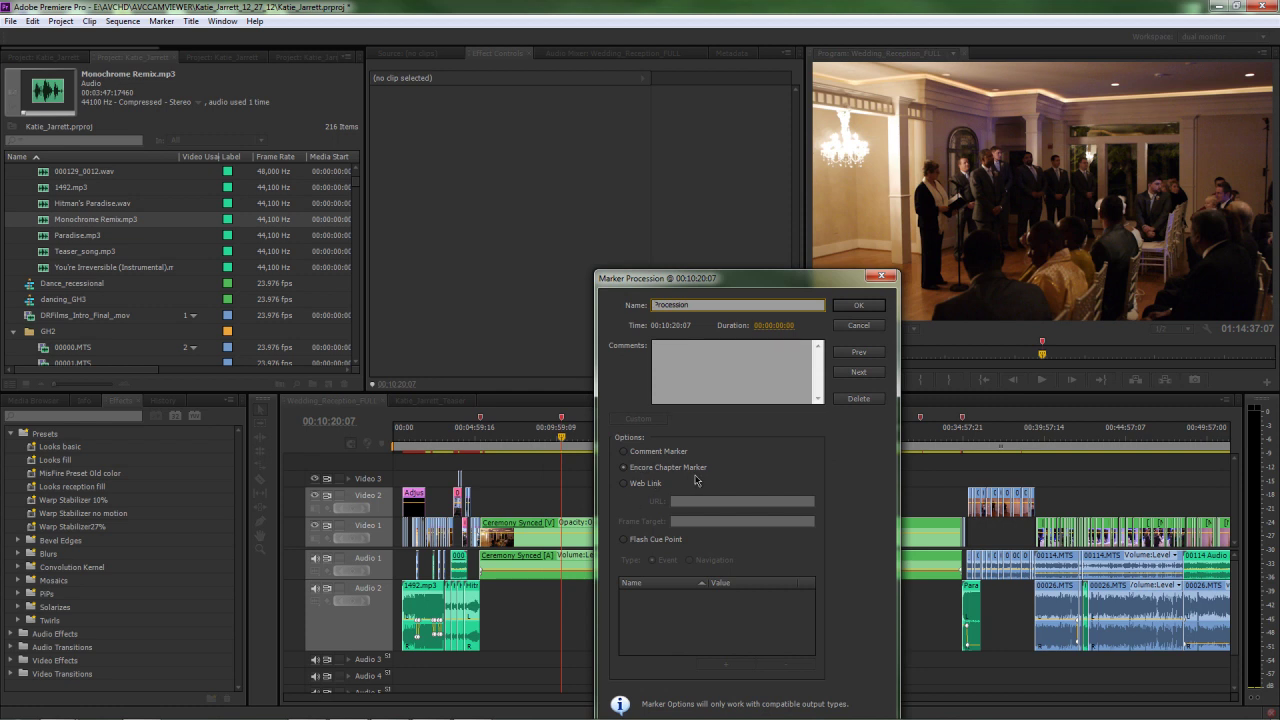
{"action": "left_click", "coordinate": [859, 306]}
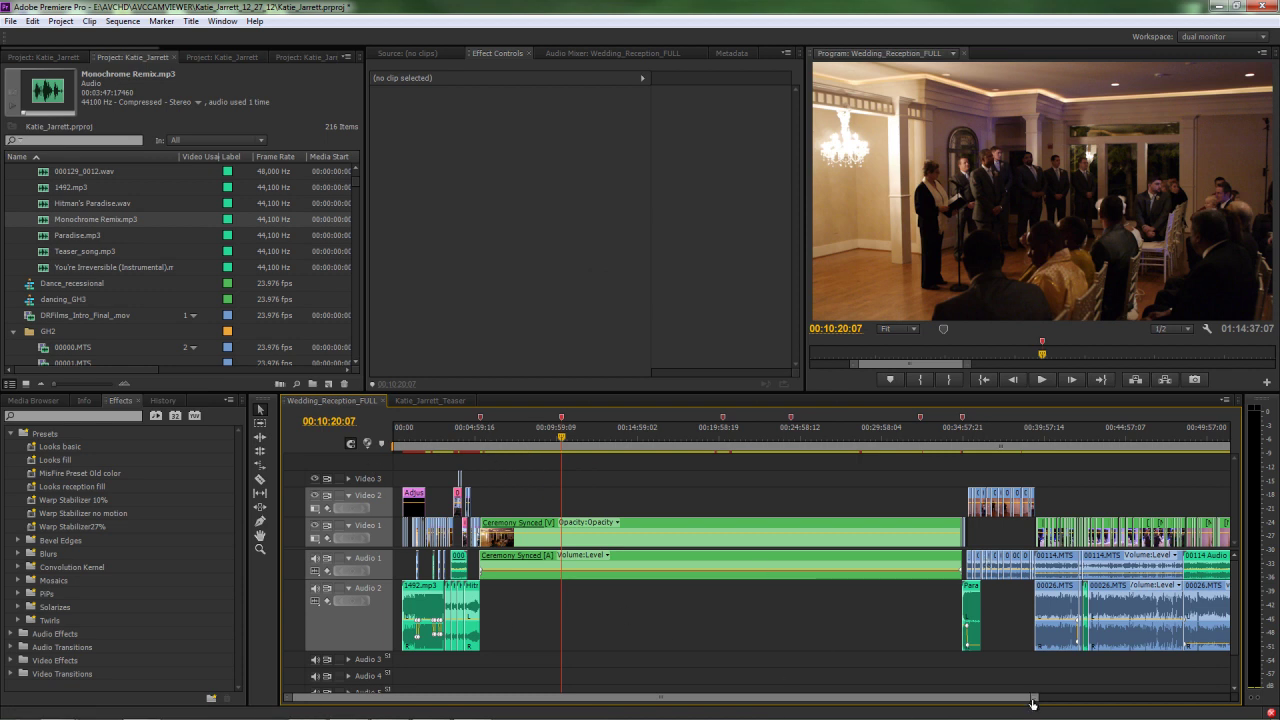
{"action": "left_click_drag", "start_coordinate": [1032, 699], "coordinate": [1244, 711]}
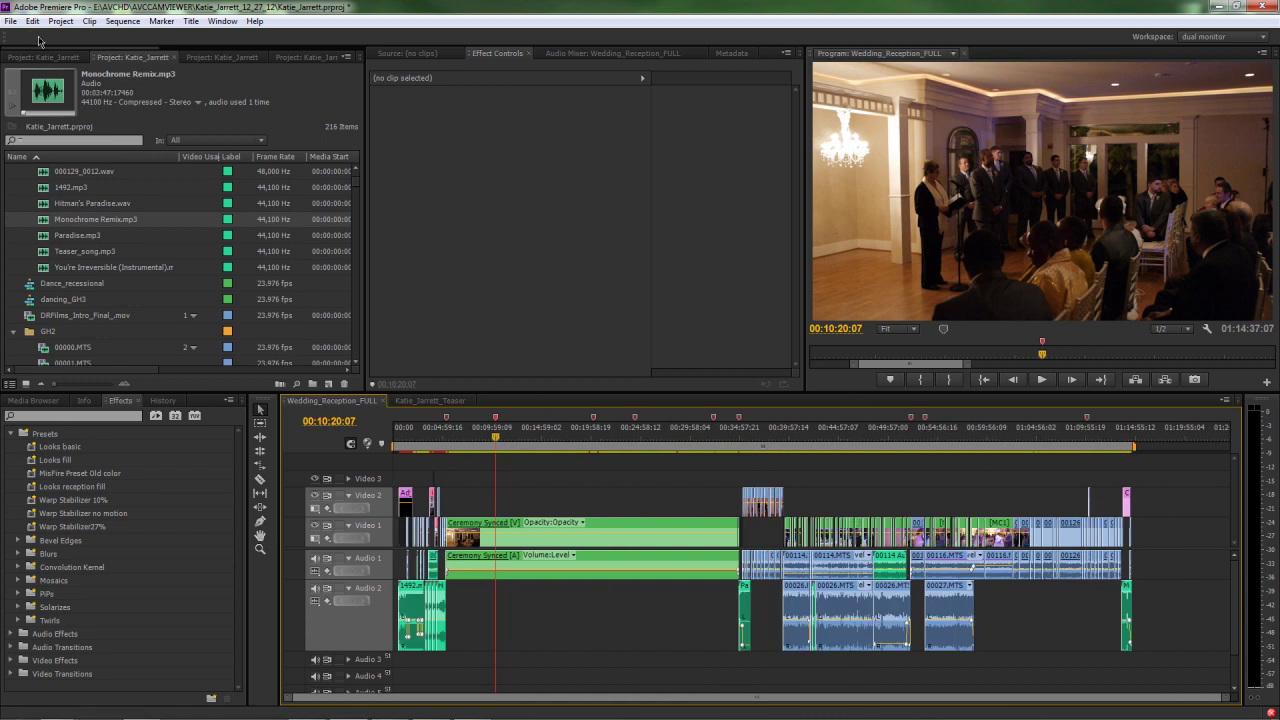
- Open Export Settings for the sequence and set the format to MPEG2 Blu-ray
{"action": "left_click", "coordinate": [10, 21]}
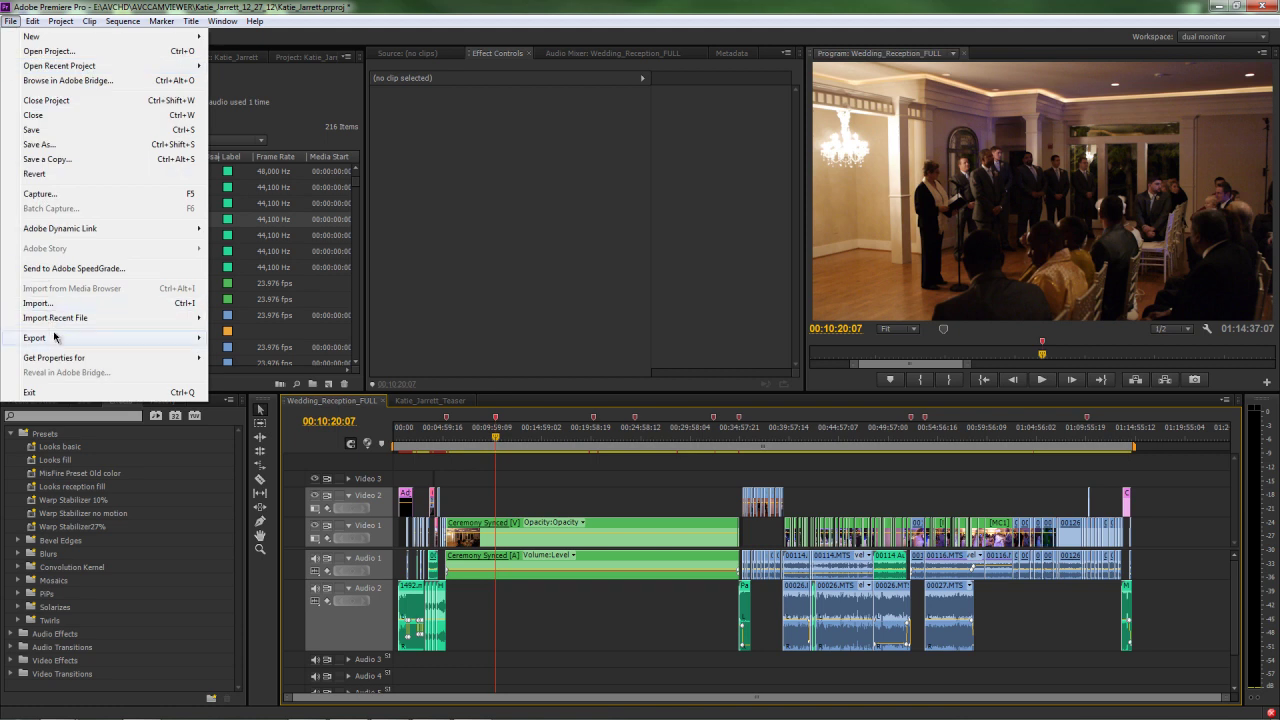
{"action": "mouse_move", "coordinate": [102, 337]}
{"action": "left_click", "coordinate": [246, 340]}
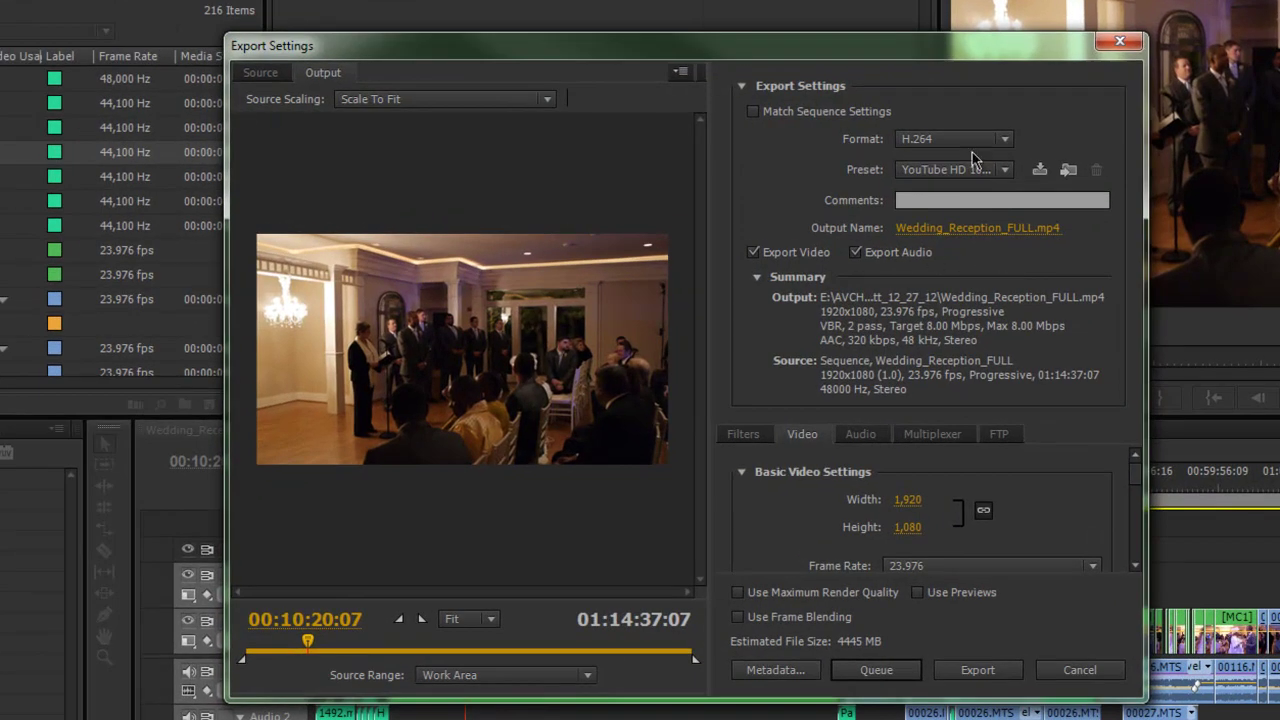
{"action": "left_click", "coordinate": [995, 139]}
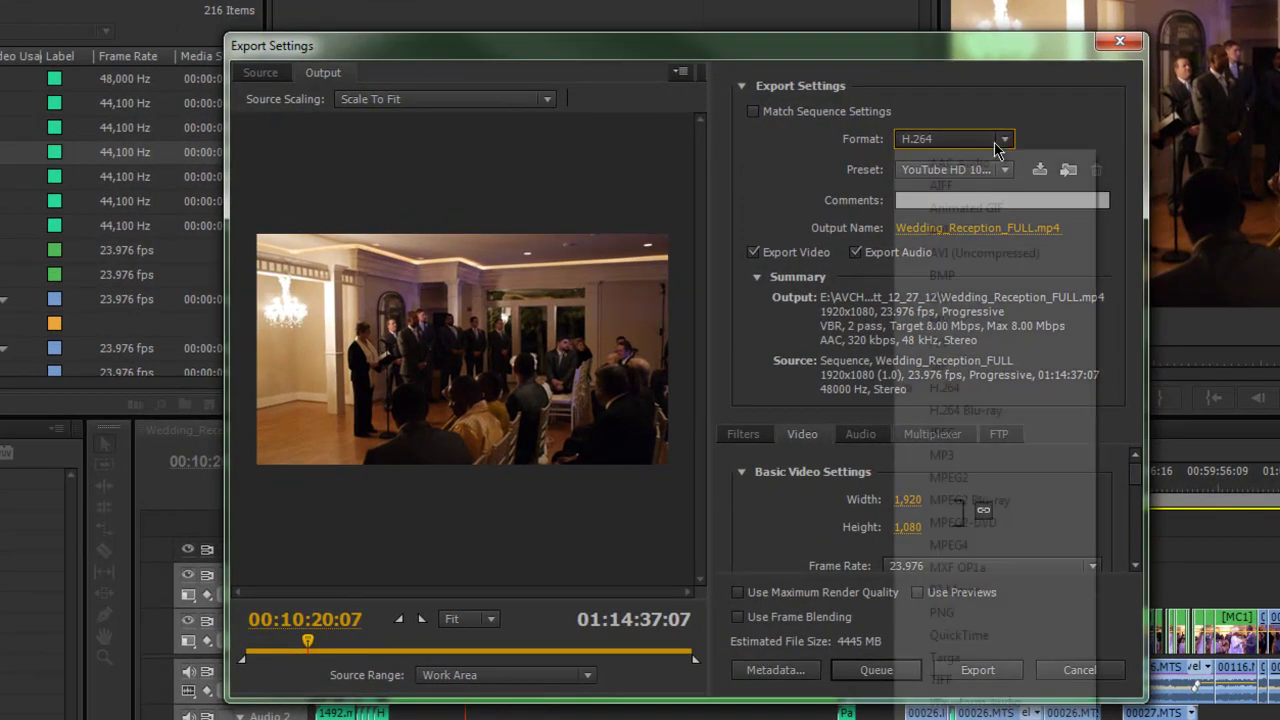
{"action": "left_click", "coordinate": [968, 410]}
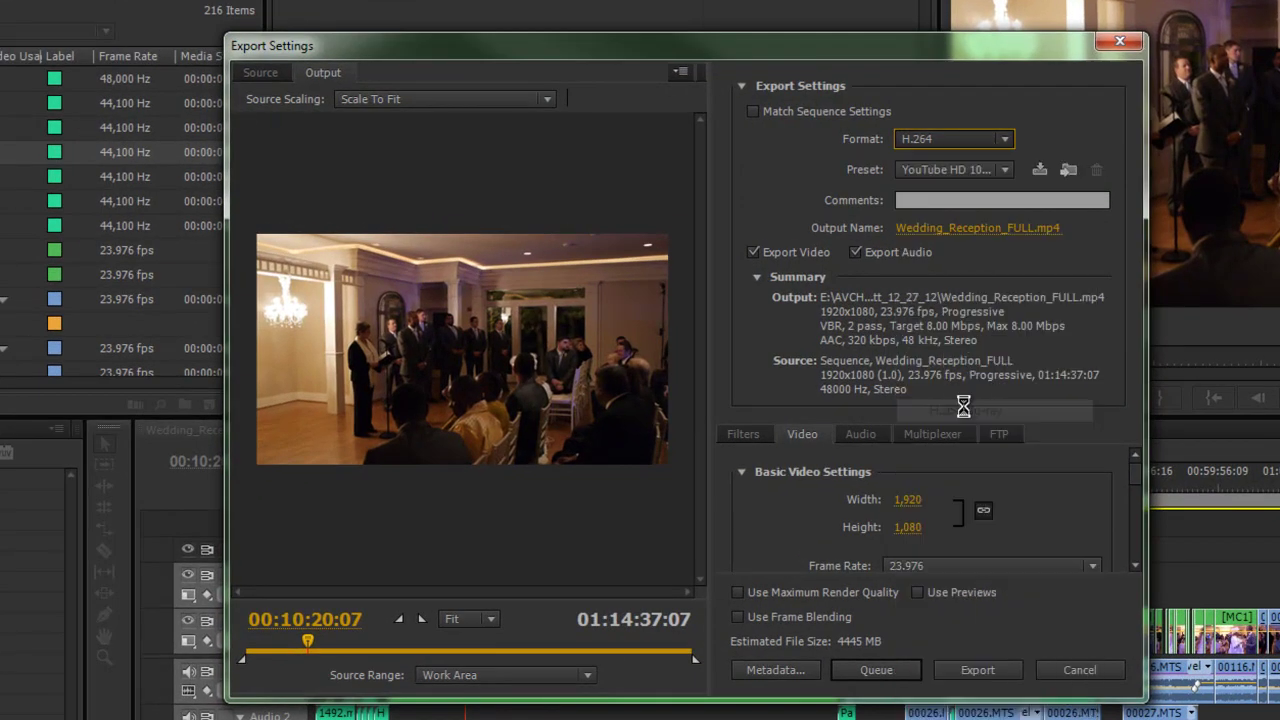
{"action": "left_click", "coordinate": [1003, 142]}
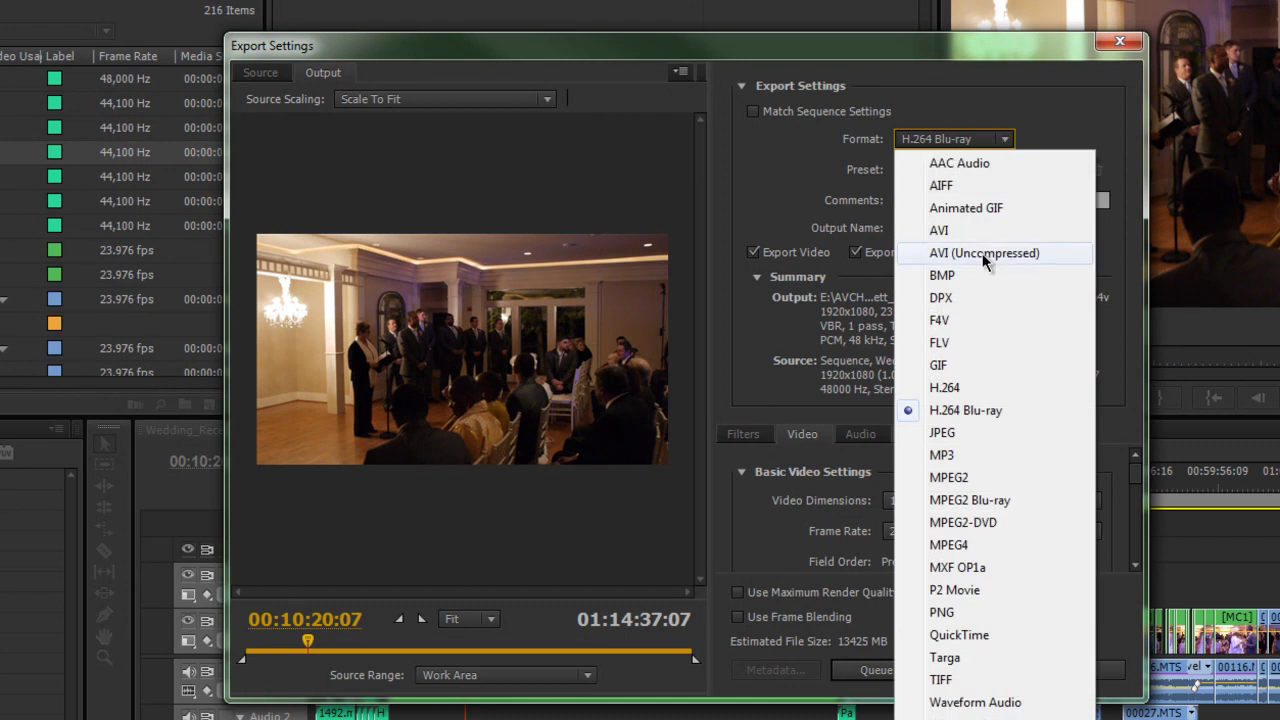
{"action": "left_click", "coordinate": [962, 500]}
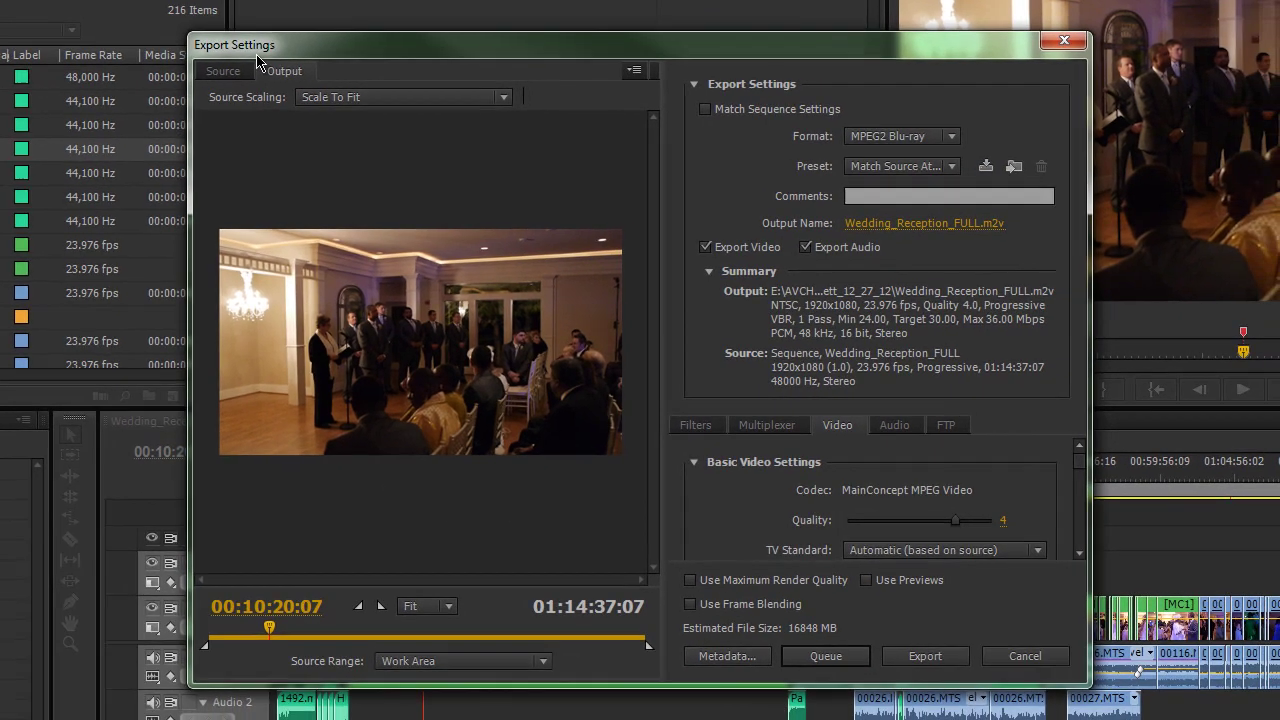
- Enlarge the Export Settings window and raise the video Quality slider from 4 to 5
{"action": "left_click_drag", "start_coordinate": [190, 34], "coordinate": [0, 0]}
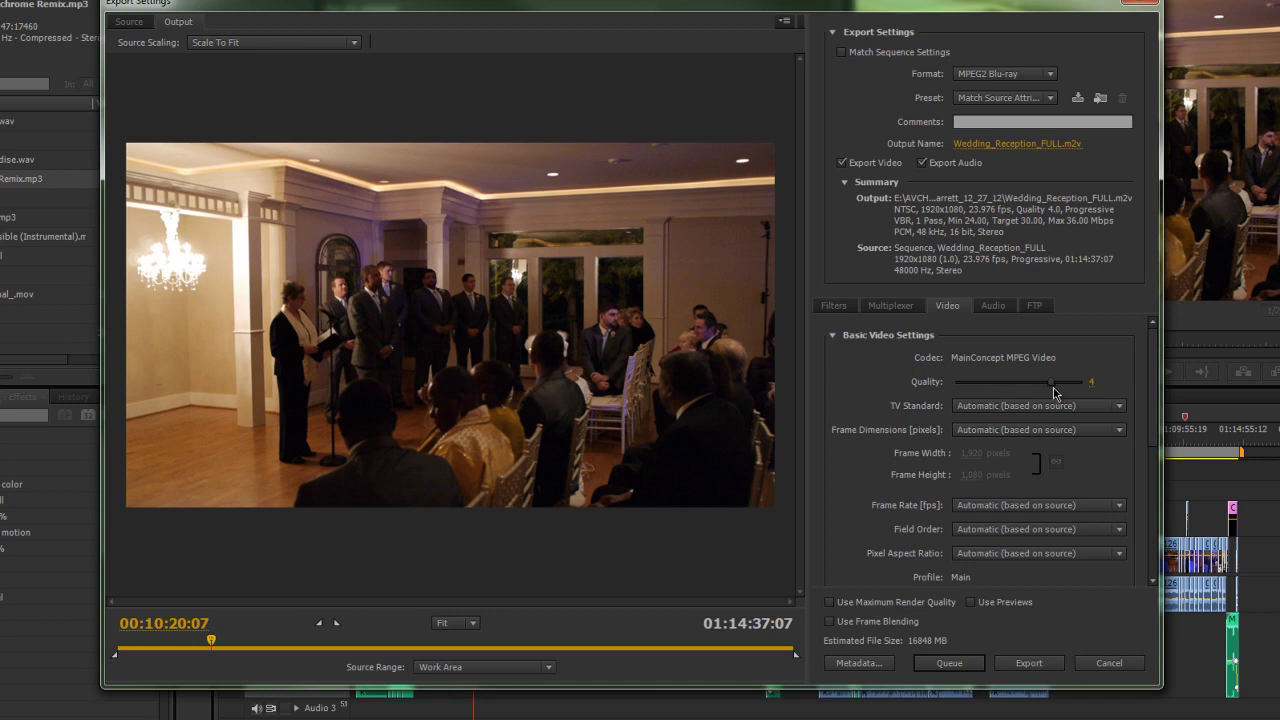
{"action": "left_click_drag", "start_coordinate": [1052, 384], "coordinate": [1083, 382]}
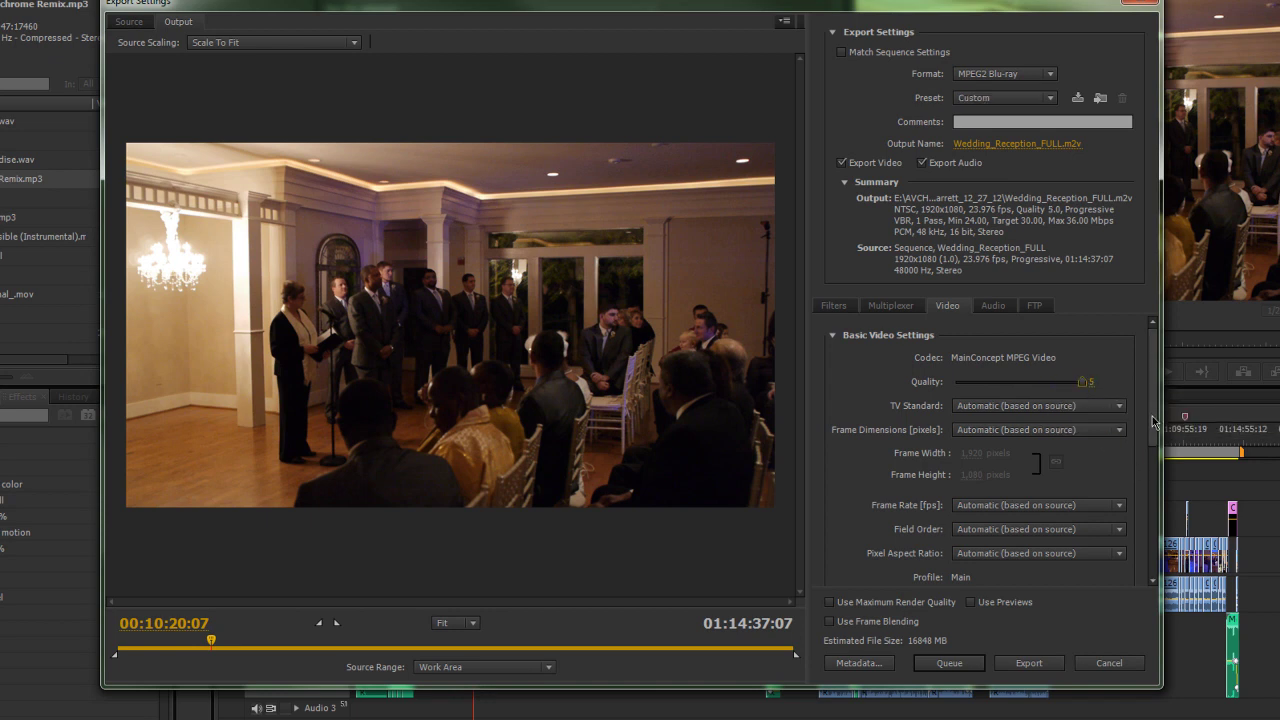
{"action": "scroll", "coordinate": [1154, 422], "scroll_direction": "down", "scroll_amount": 2}
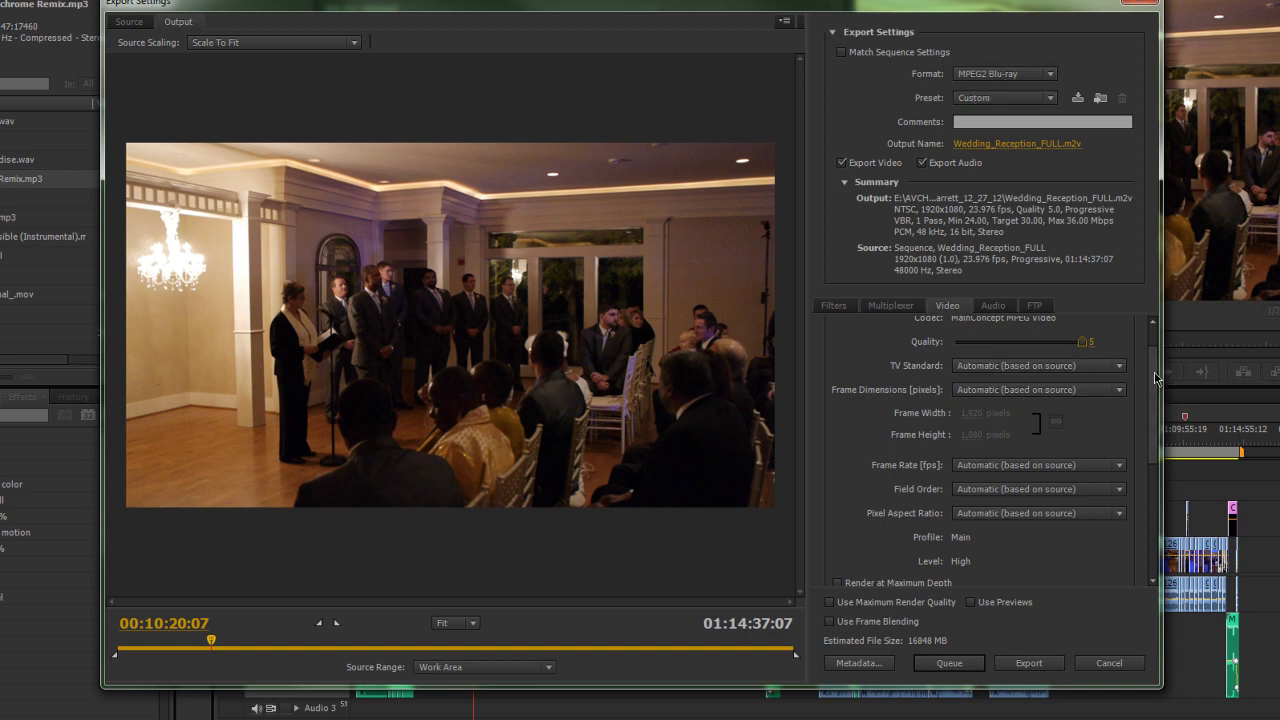
{"action": "scroll", "coordinate": [1100, 420], "scroll_direction": "down", "scroll_amount": 2}
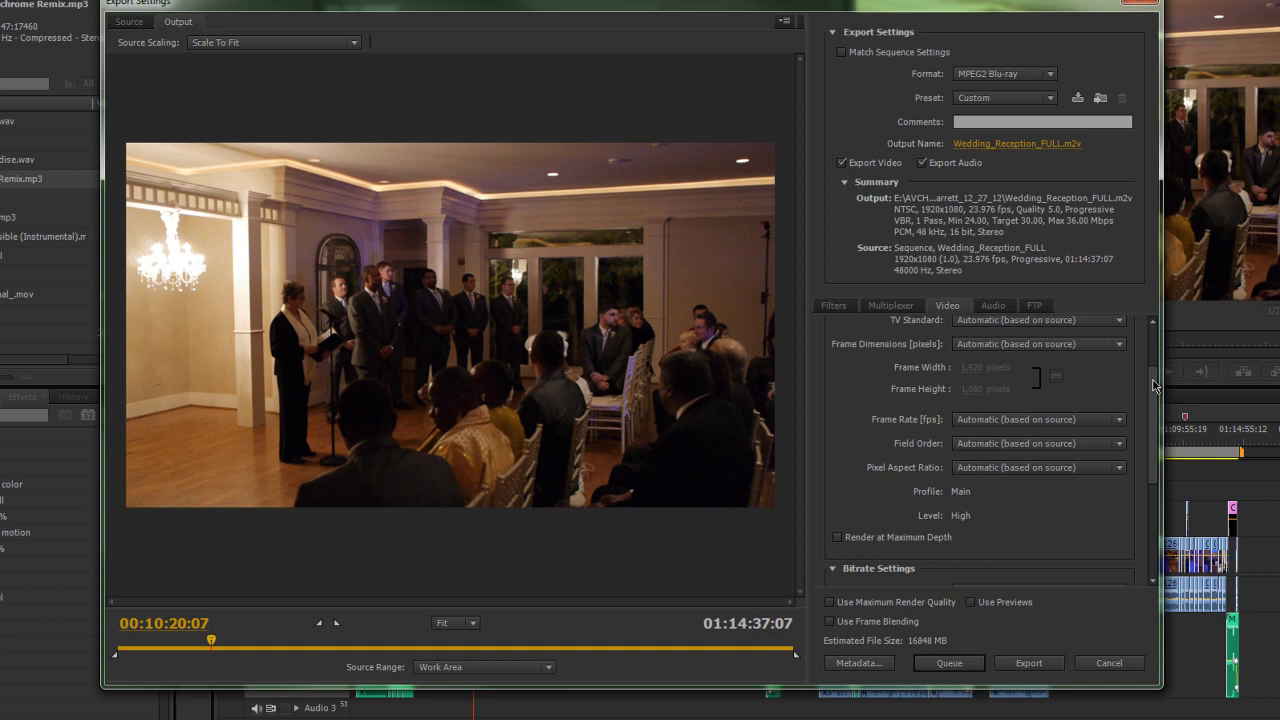
- Set Bitrate Encoding to VBR, 2 Pass and Bitrate Level to High (24/30/36 Mbps)
{"action": "left_click_drag", "start_coordinate": [1155, 386], "coordinate": [1140, 453]}
{"action": "left_click", "coordinate": [1118, 460]}
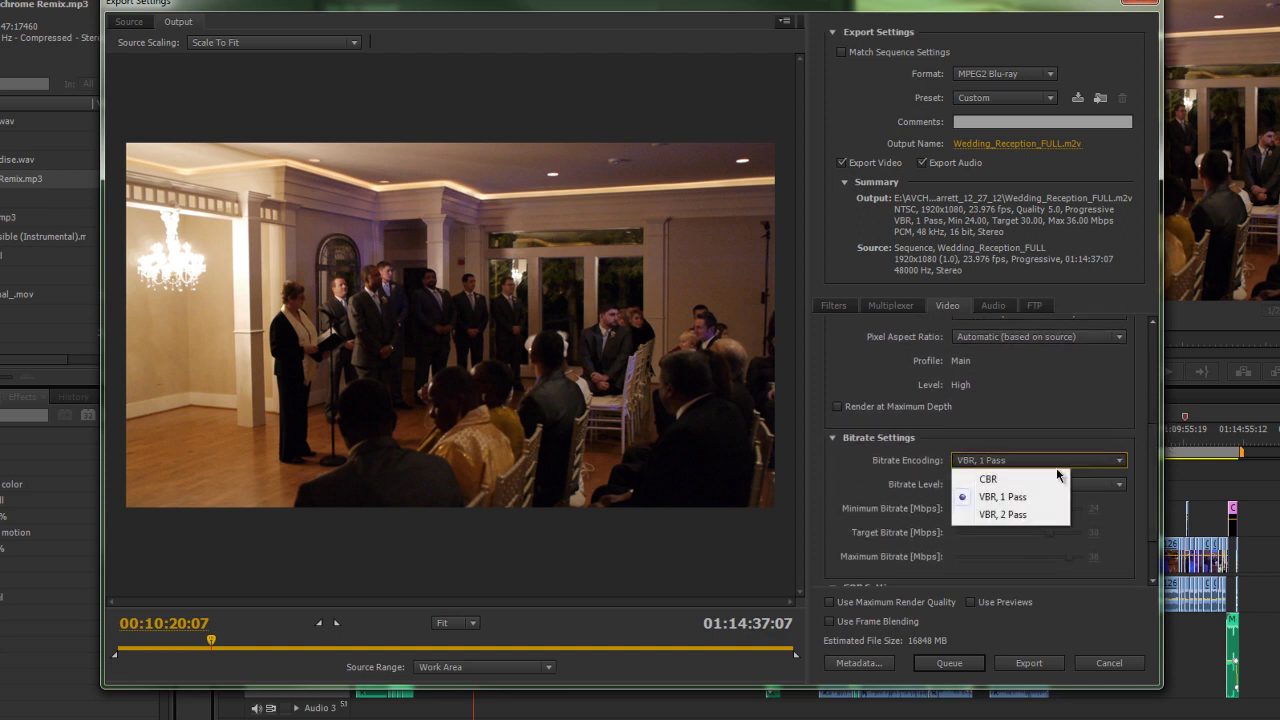
{"action": "left_click", "coordinate": [1009, 514]}
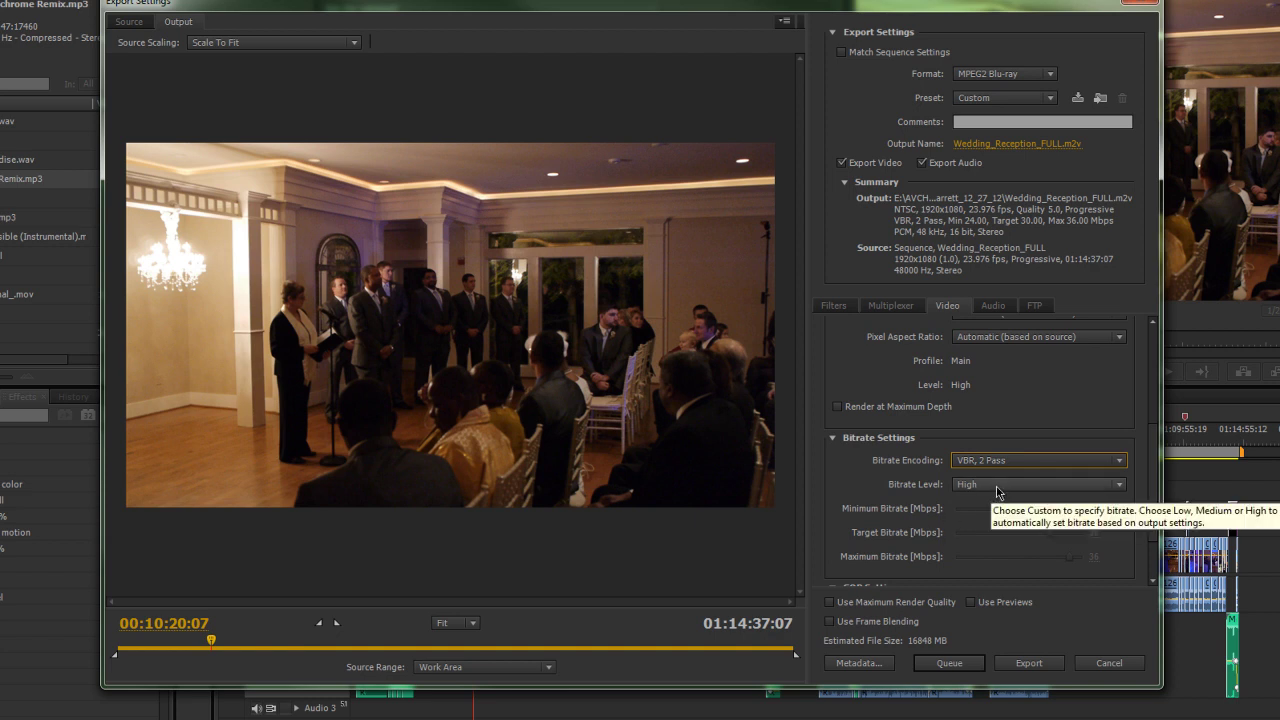
{"action": "left_click", "coordinate": [997, 485]}
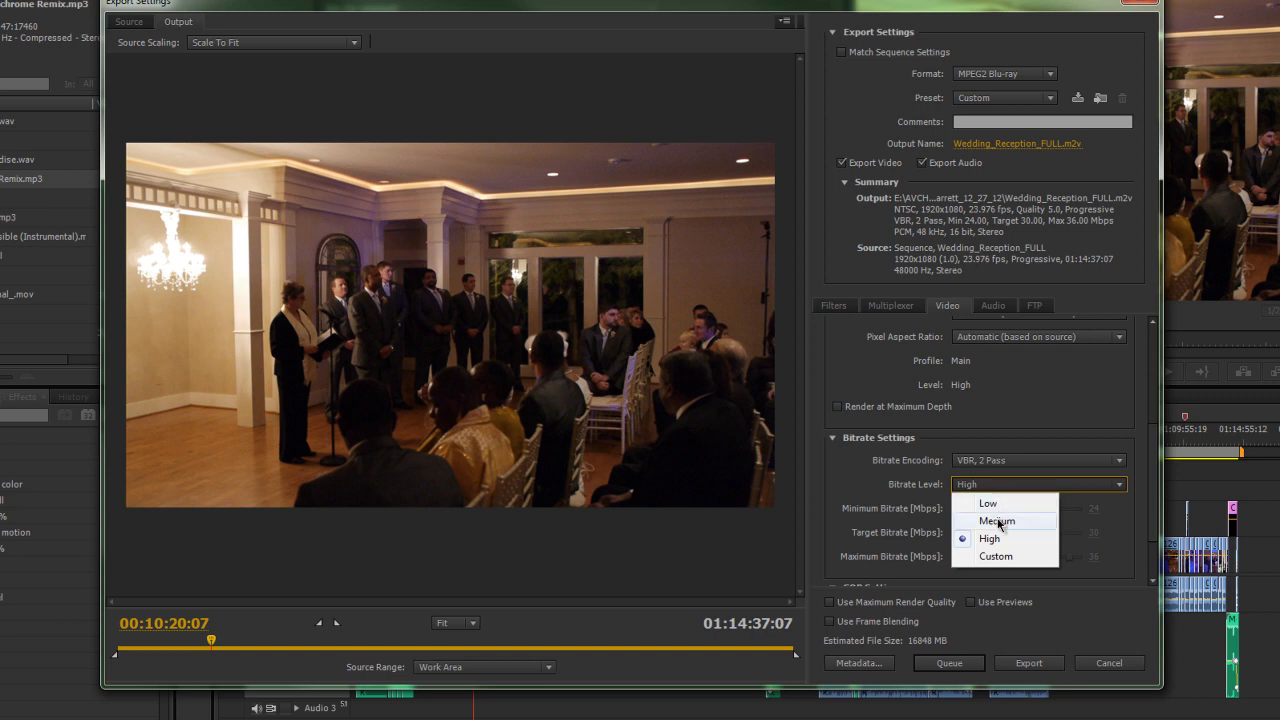
{"action": "left_click", "coordinate": [1000, 521]}
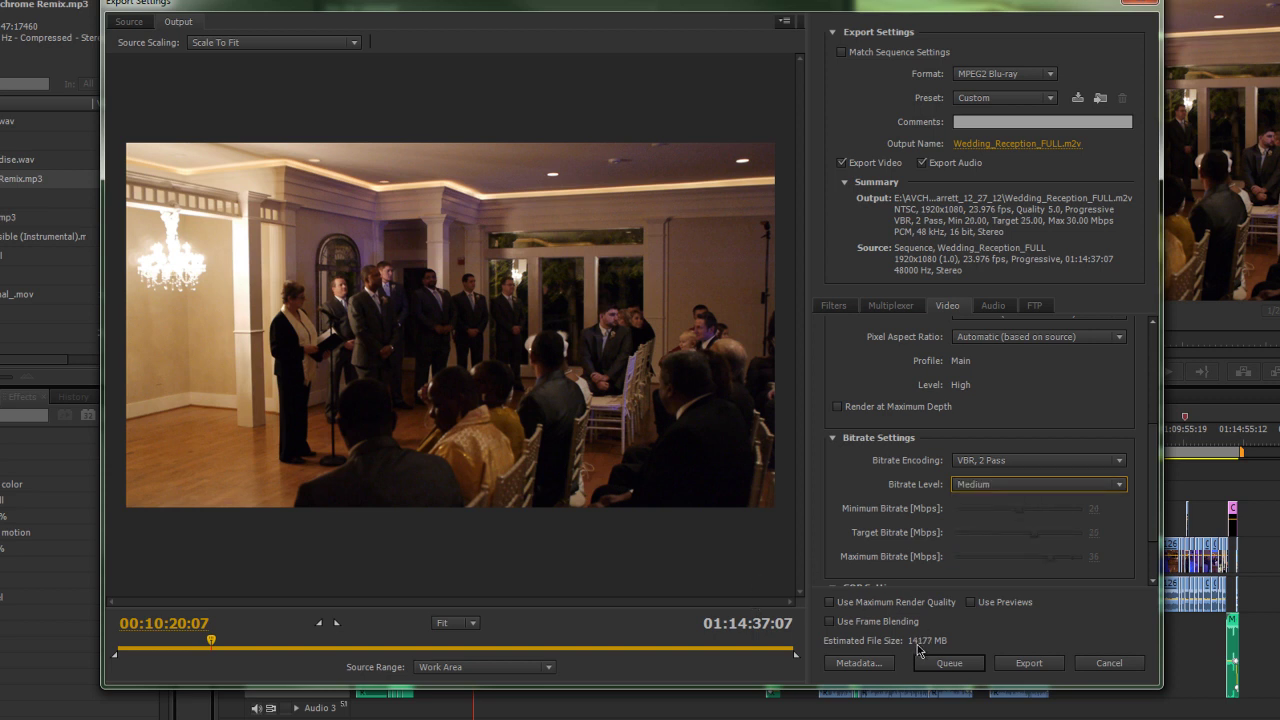
{"action": "left_click", "coordinate": [1000, 484]}
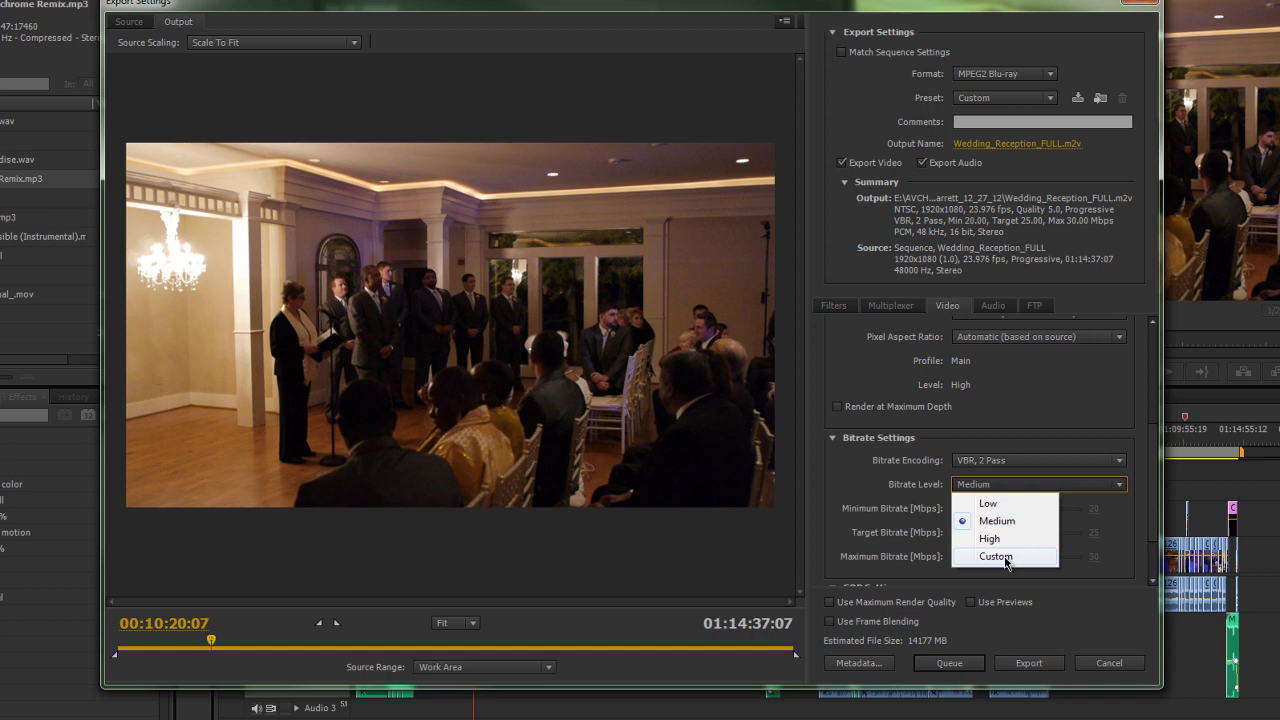
{"action": "left_click", "coordinate": [1015, 554]}
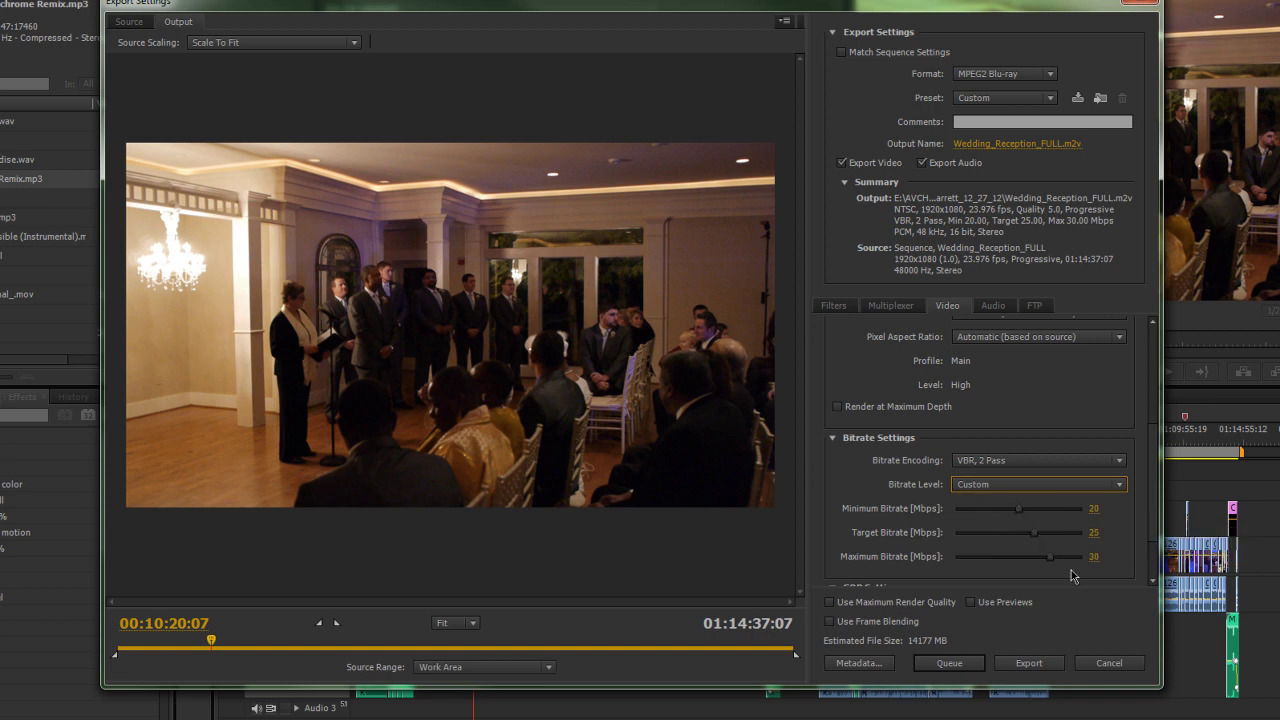
{"action": "left_click", "coordinate": [1050, 487]}
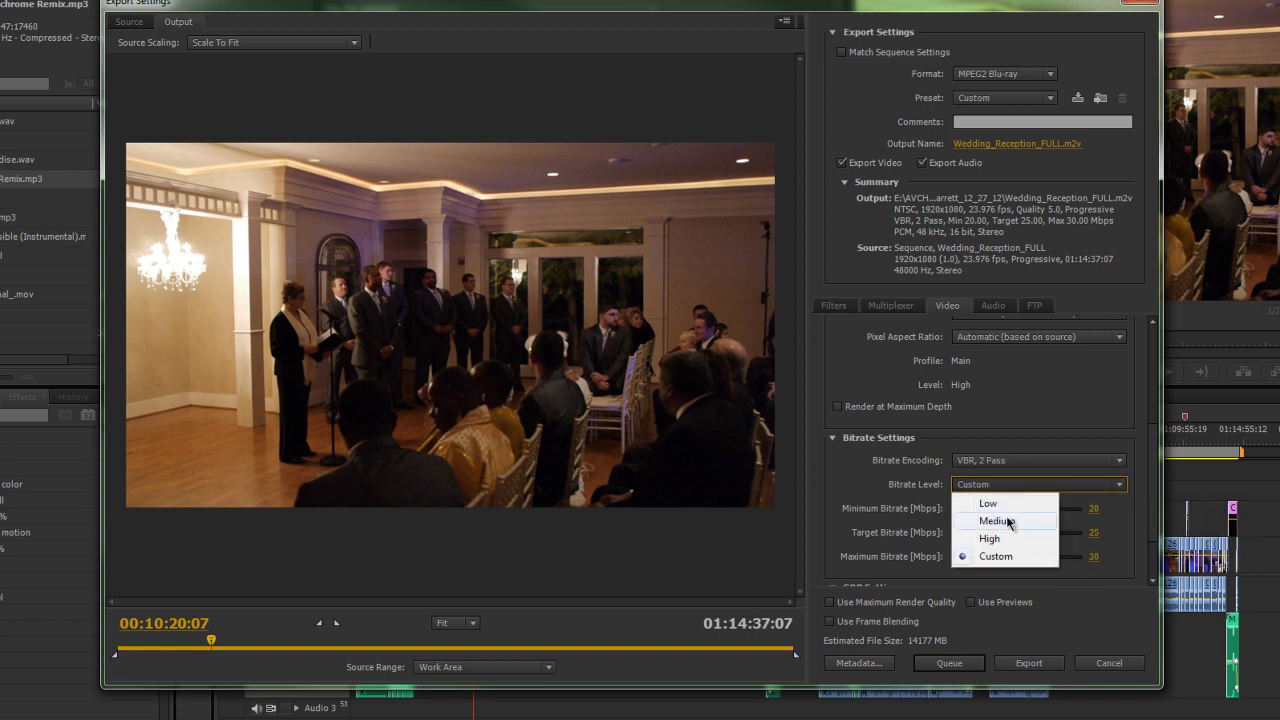
{"action": "left_click", "coordinate": [999, 546]}
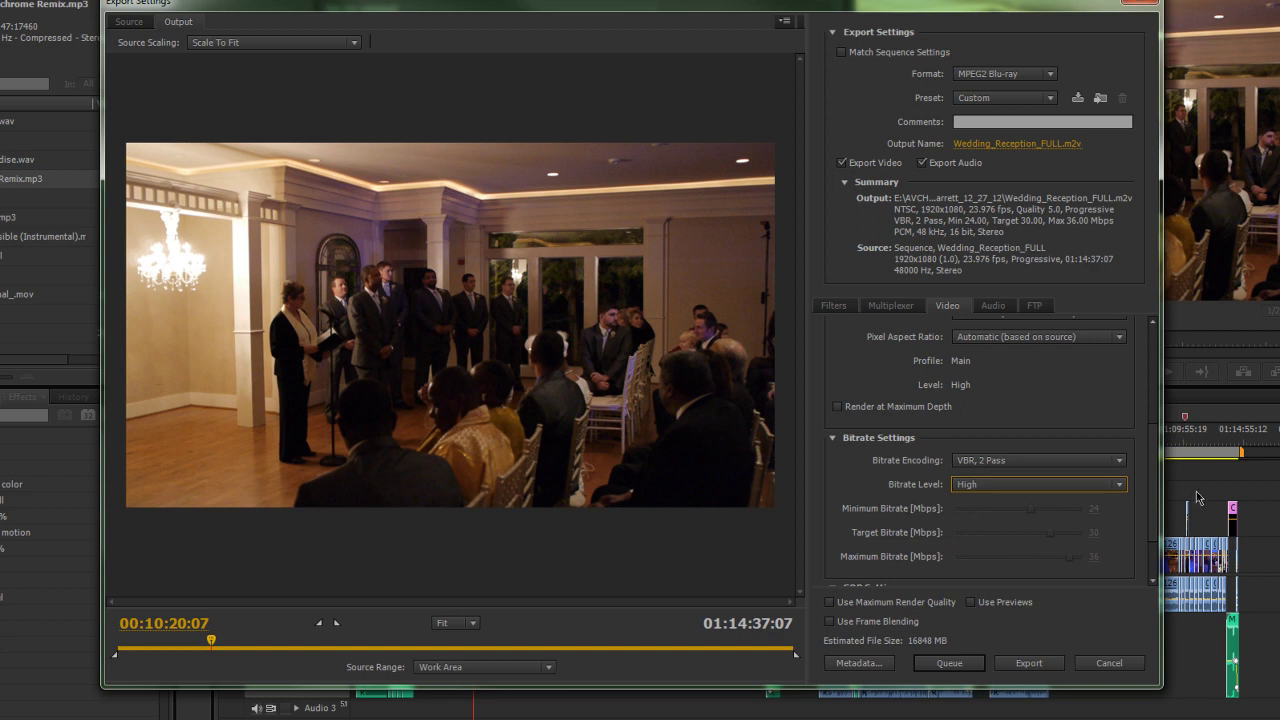
{"action": "scroll", "coordinate": [1152, 490], "scroll_direction": "down", "scroll_amount": 3}
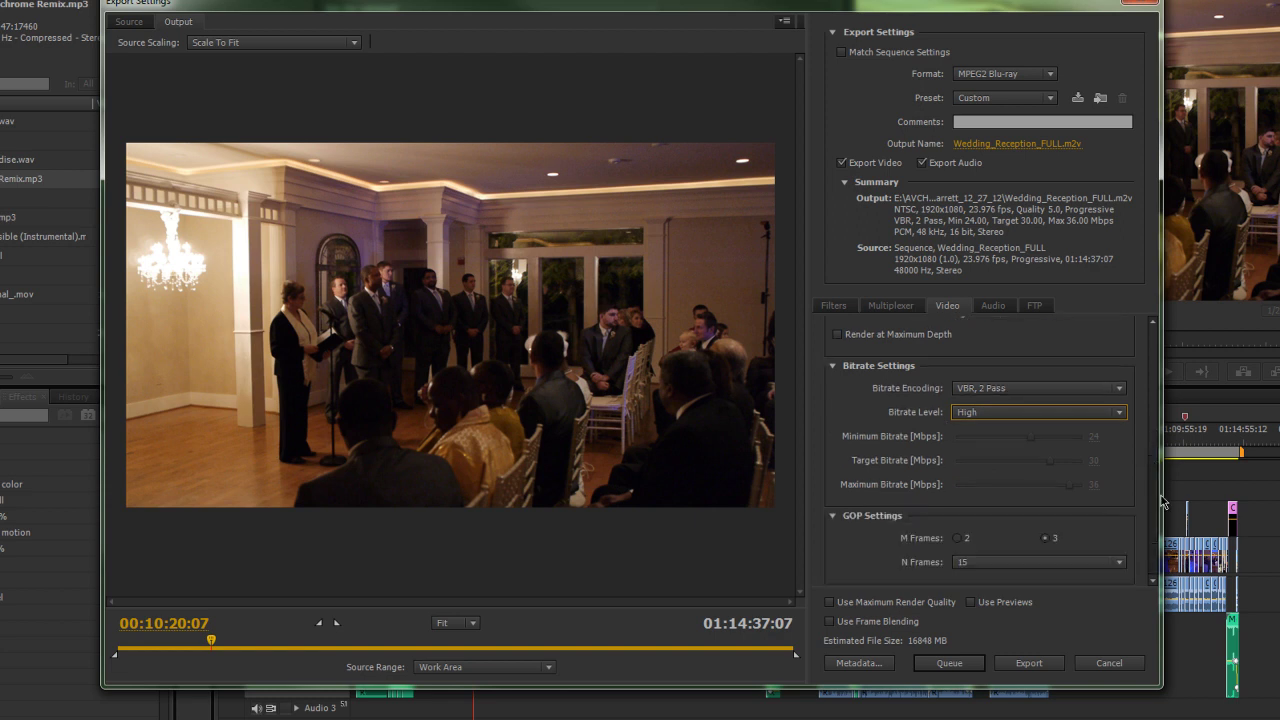
- Keep Dolby Digital audio and set its bitrate to 320 kbps
{"action": "left_click", "coordinate": [984, 309]}
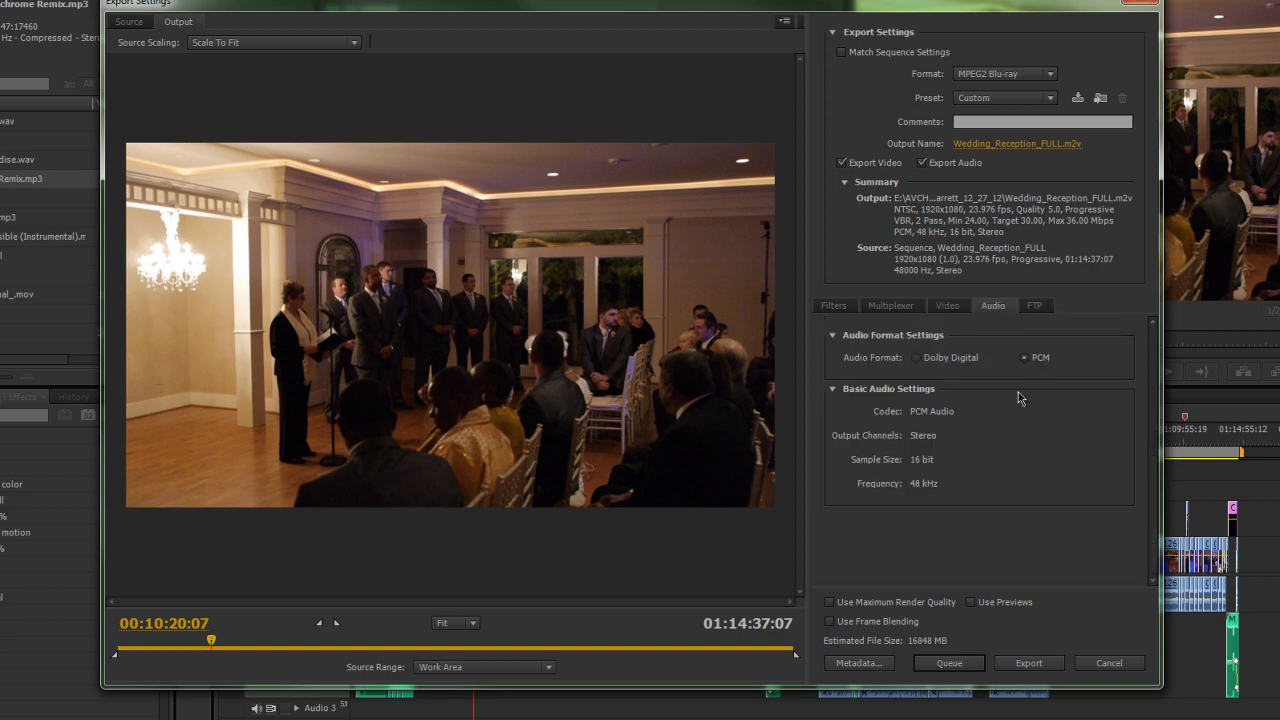
{"action": "left_click", "coordinate": [916, 358]}
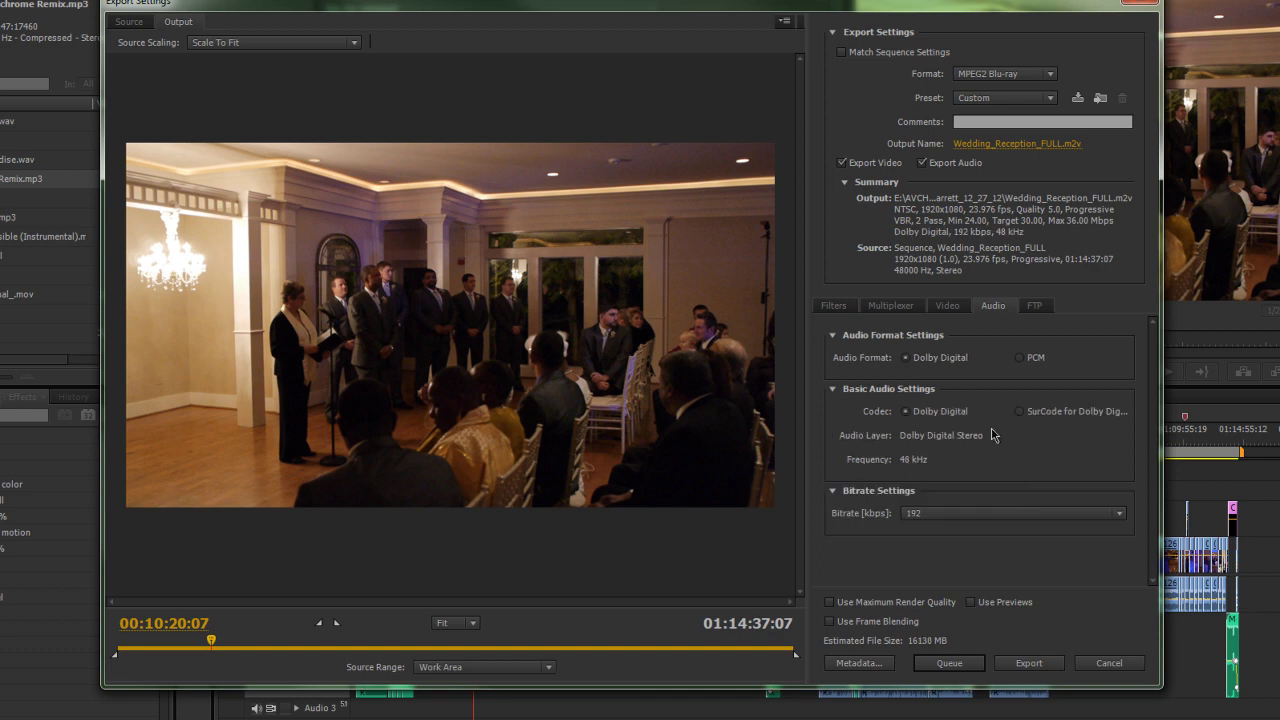
{"action": "left_click", "coordinate": [920, 514]}
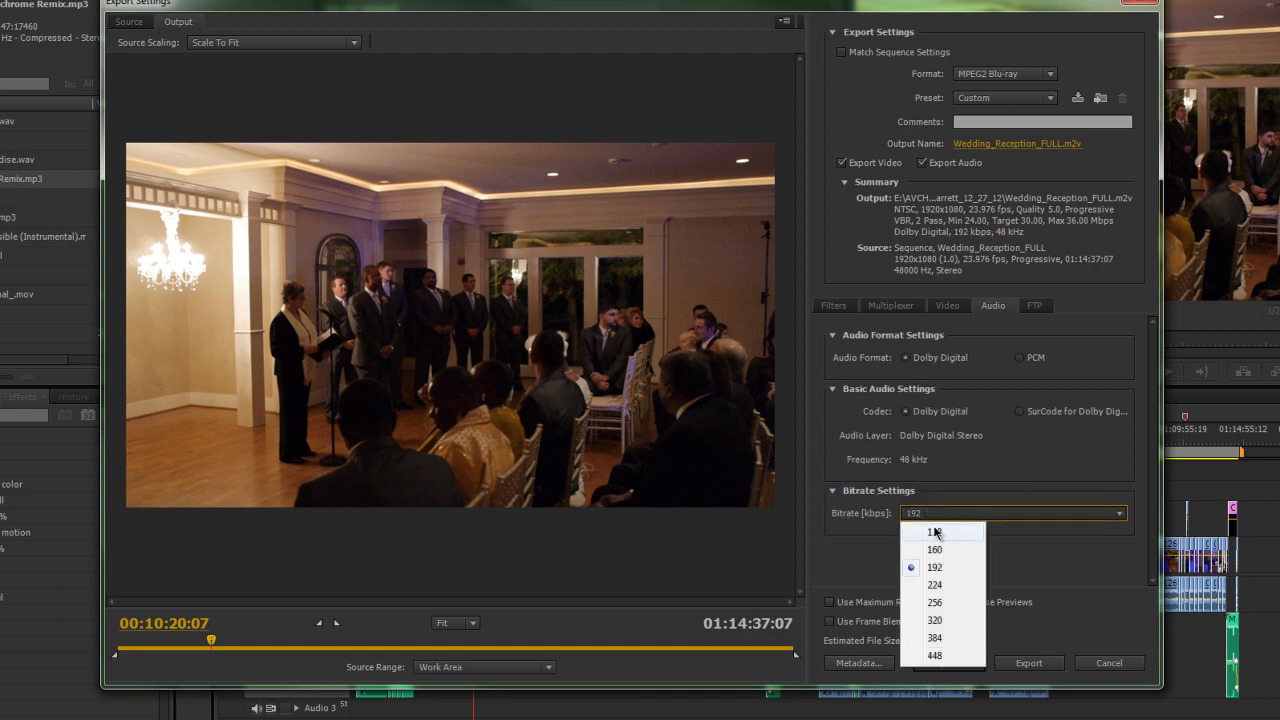
{"action": "left_click", "coordinate": [938, 620]}
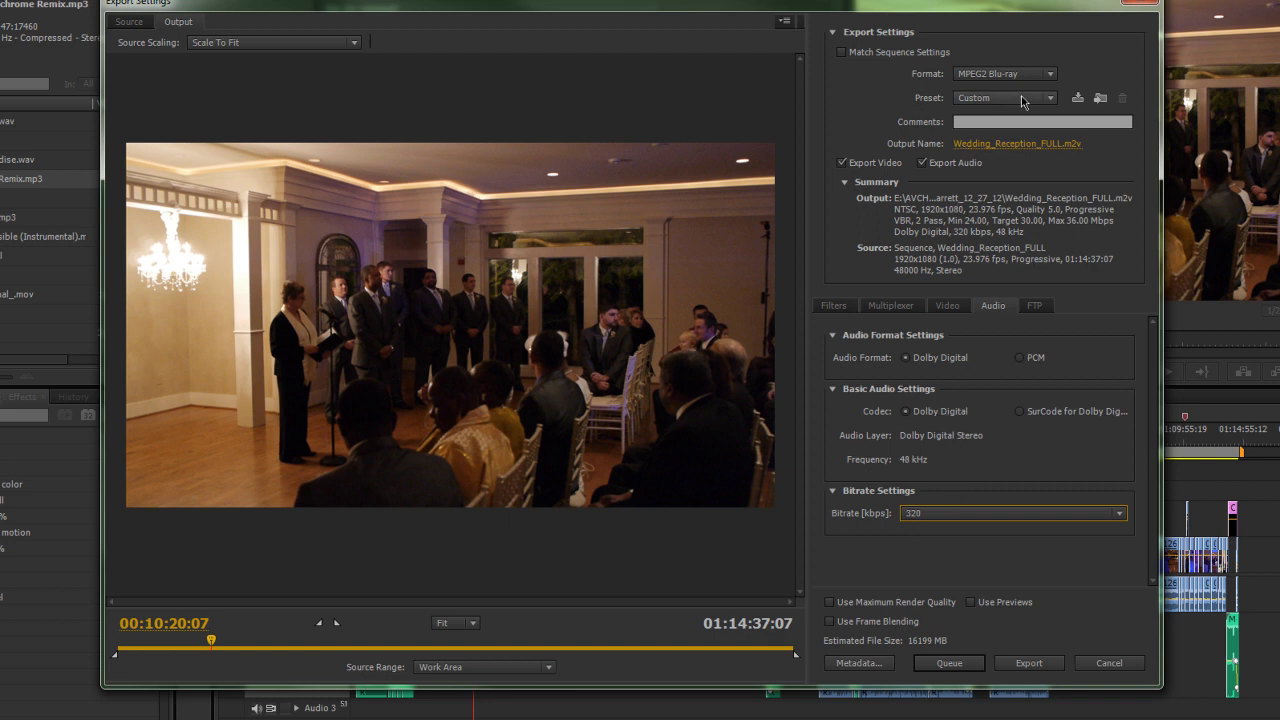
{"action": "left_click", "coordinate": [1016, 147]}
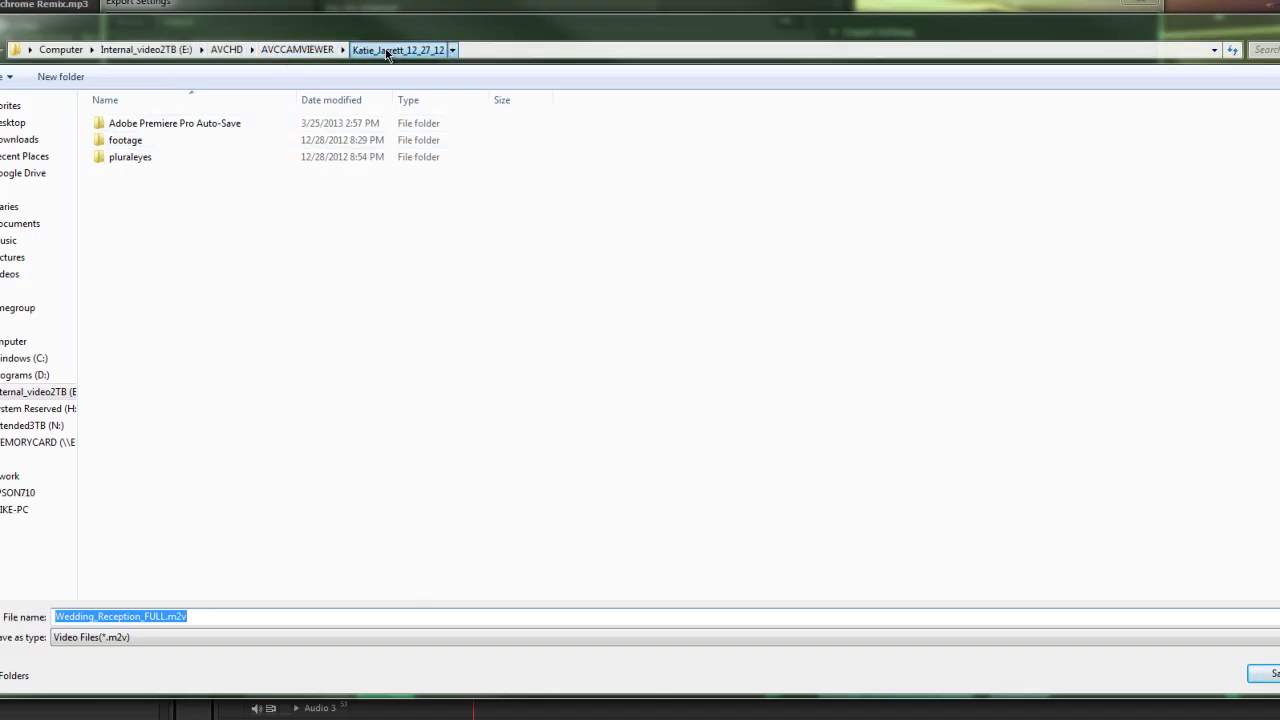
- Create an HD_Bluray_files folder and save Wedding_Reception_FULL.m2v into it
{"action": "left_click", "coordinate": [68, 77]}
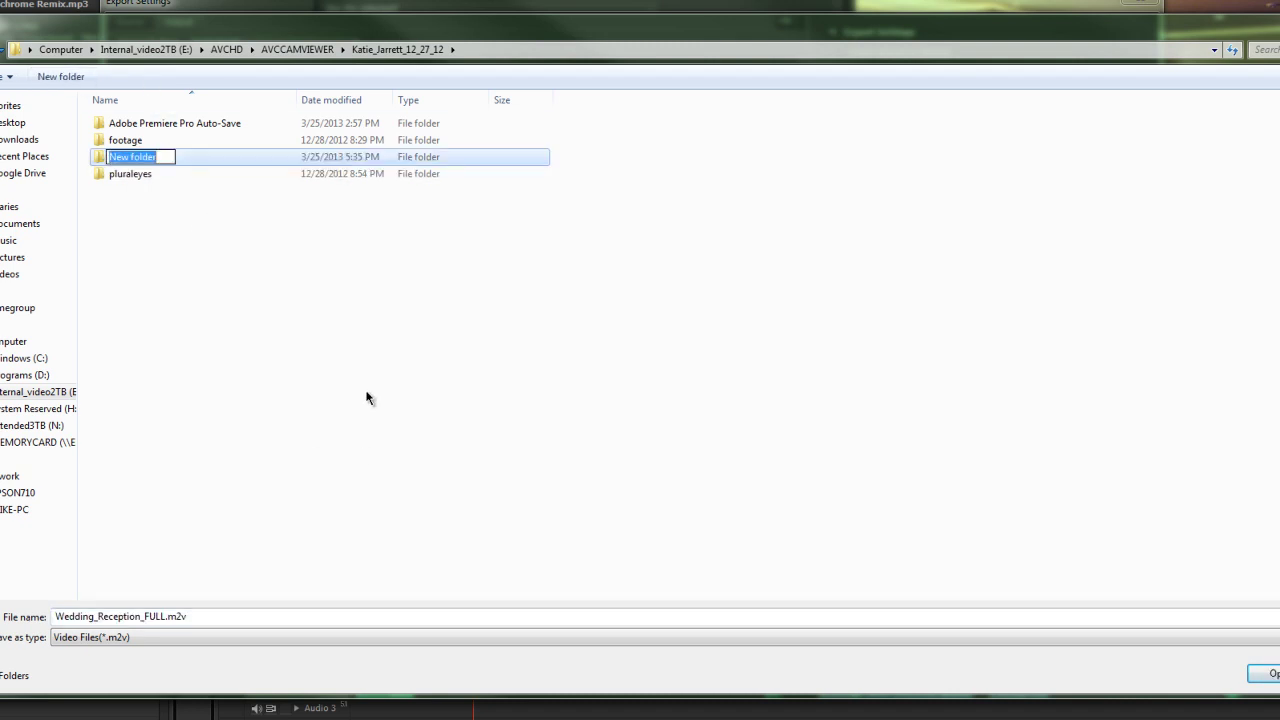
{"action": "type", "text": "HD_"}
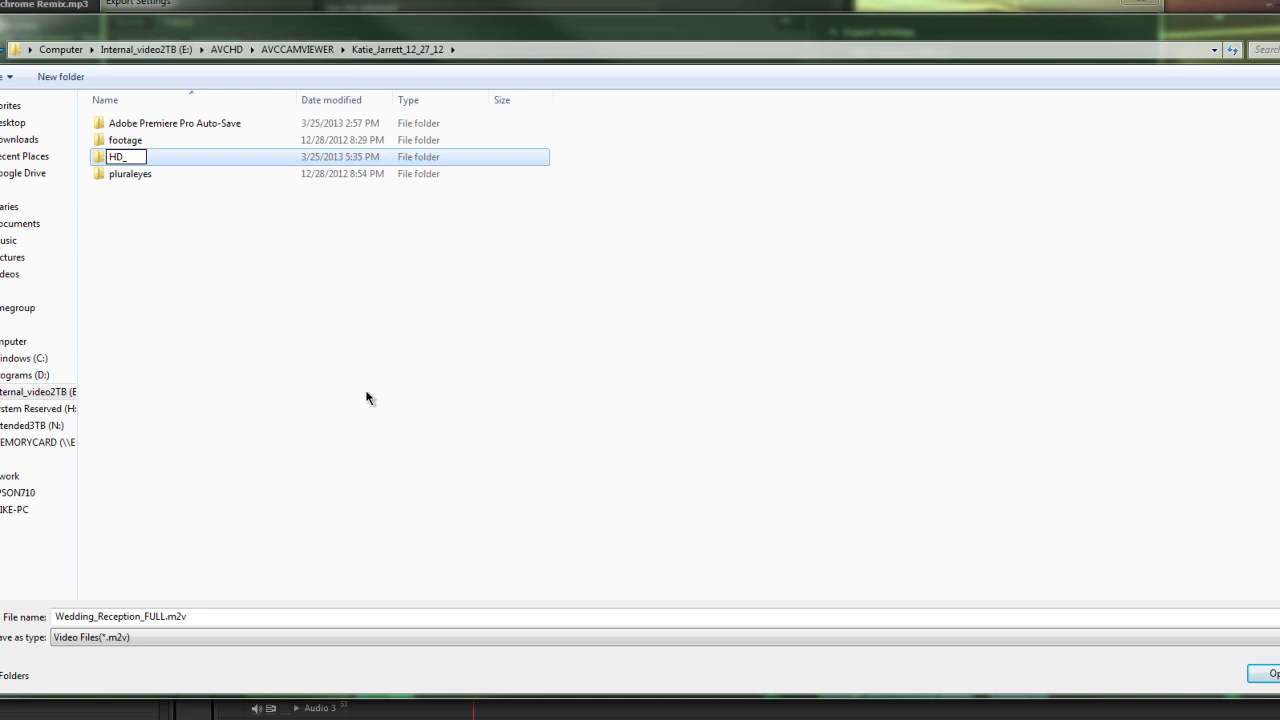
{"action": "type", "text": "Bluray_files"}
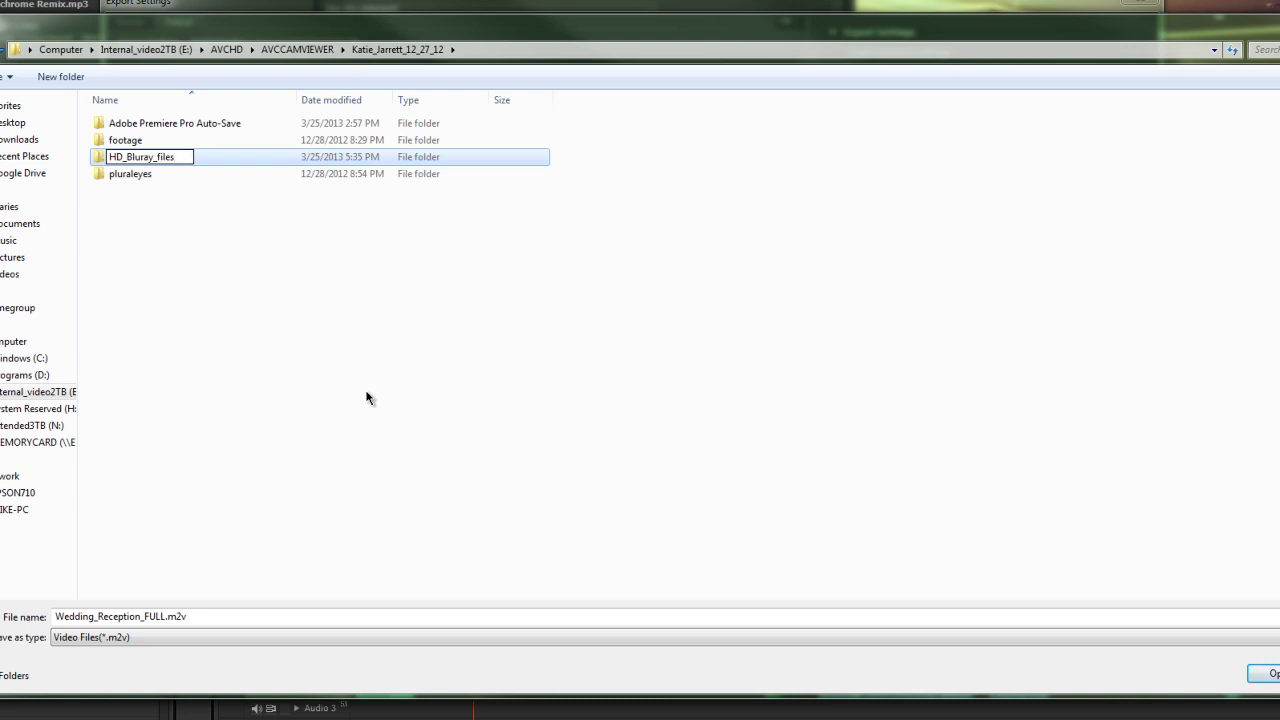
{"action": "left_click", "coordinate": [263, 372]}
{"action": "double_click", "coordinate": [104, 160]}
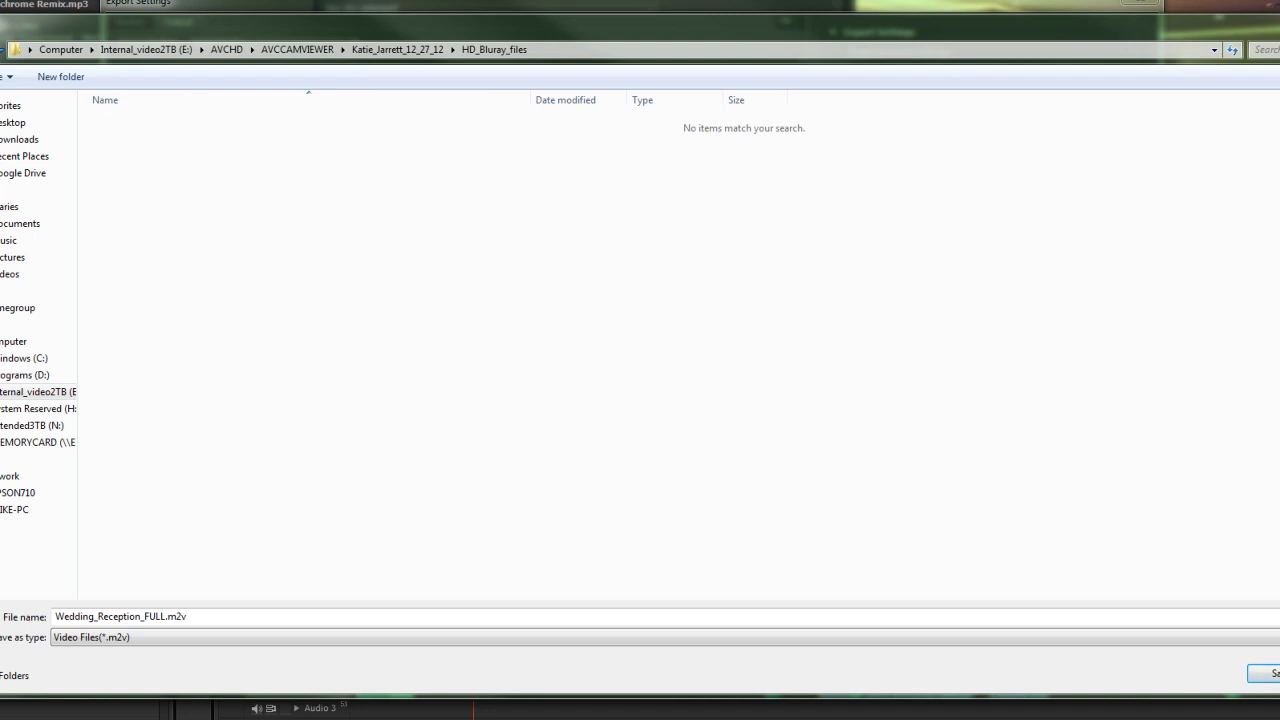
{"action": "left_click", "coordinate": [1265, 673]}
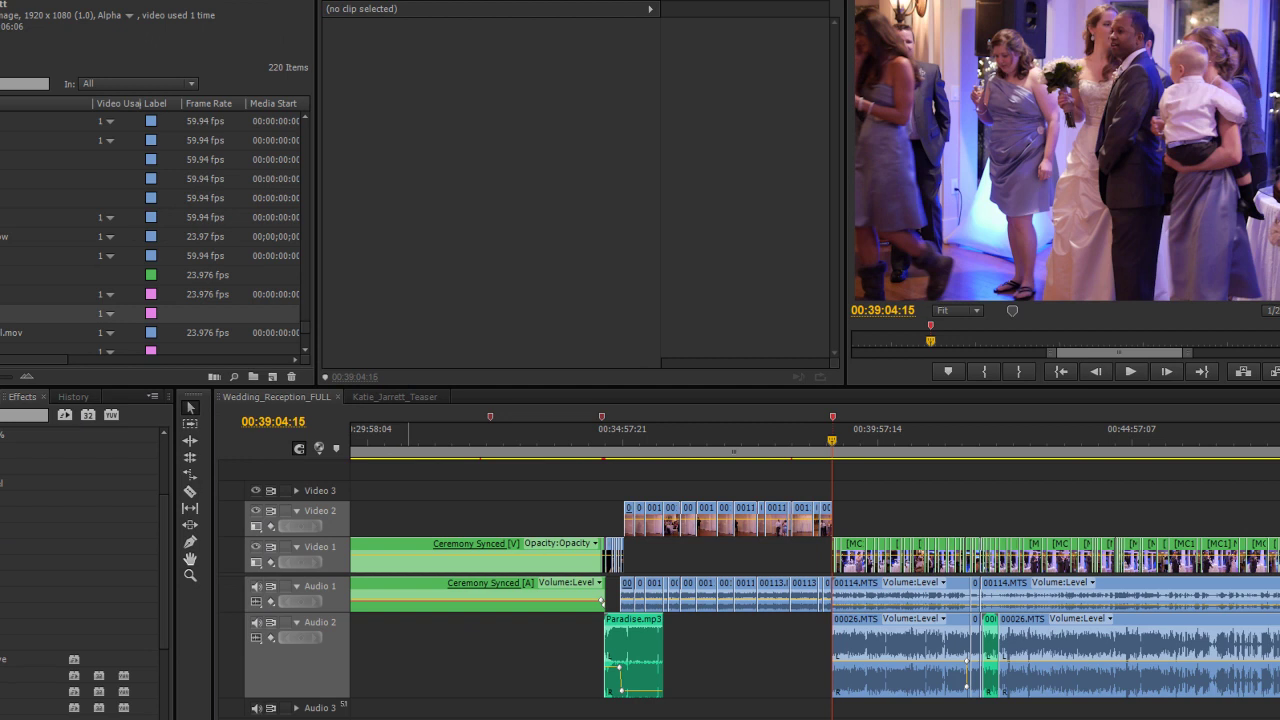
- Launch TMPGEnc Video Mastering Works 5 from the Start menu
{"action": "key", "text": "super"}
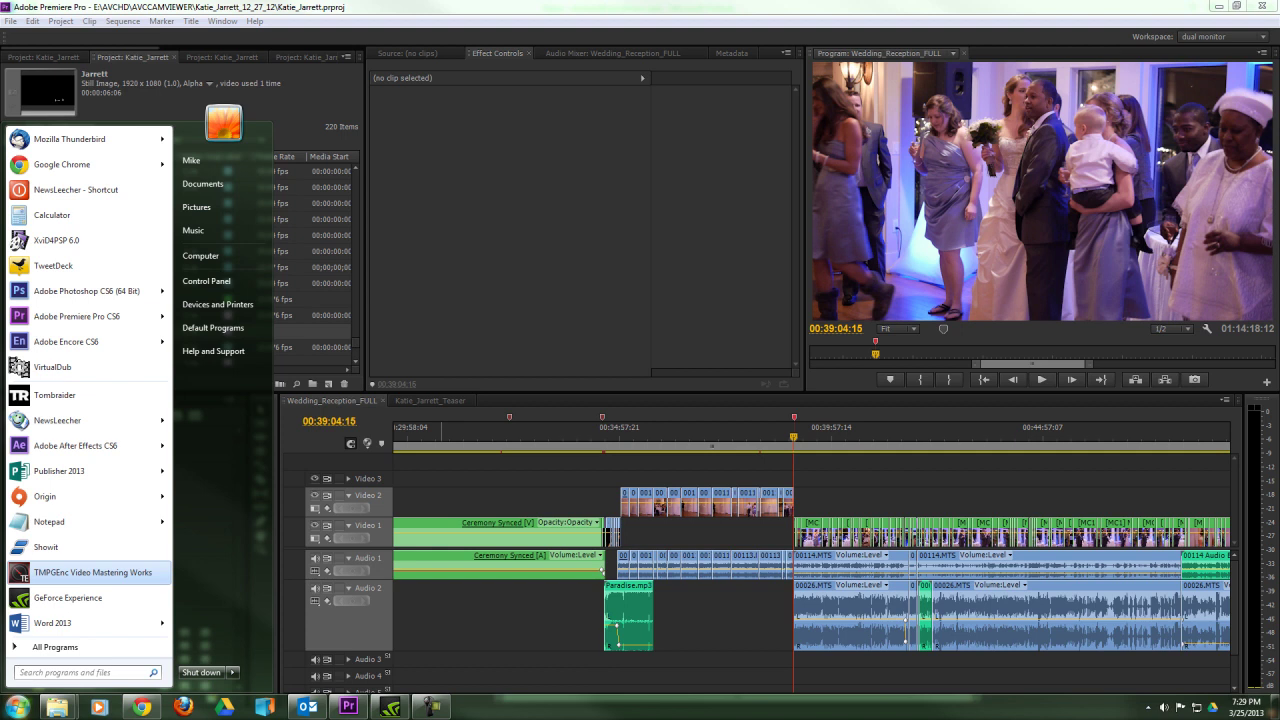
{"action": "key", "text": "Escape"}
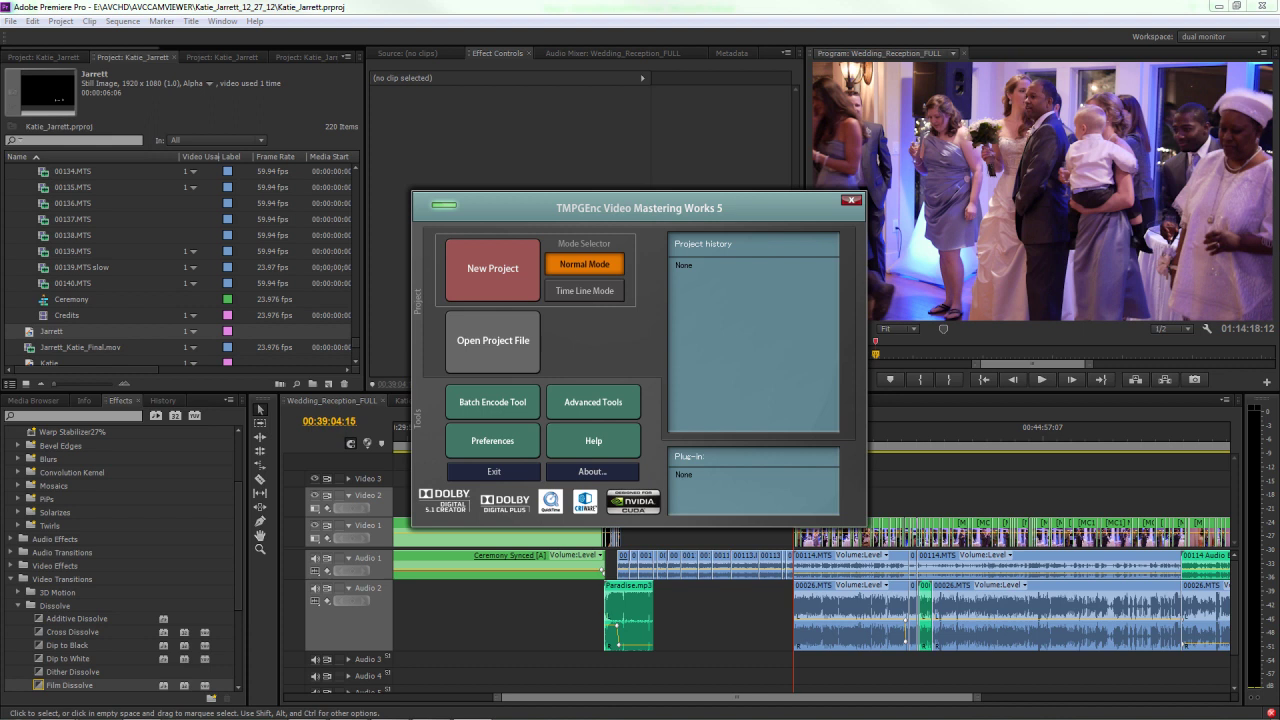
- Start a new project and load Wedding_Reception_FULL.m2v from E:\AVCHD\...\HD_Bluray_files as the source
{"action": "left_click", "coordinate": [492, 268]}
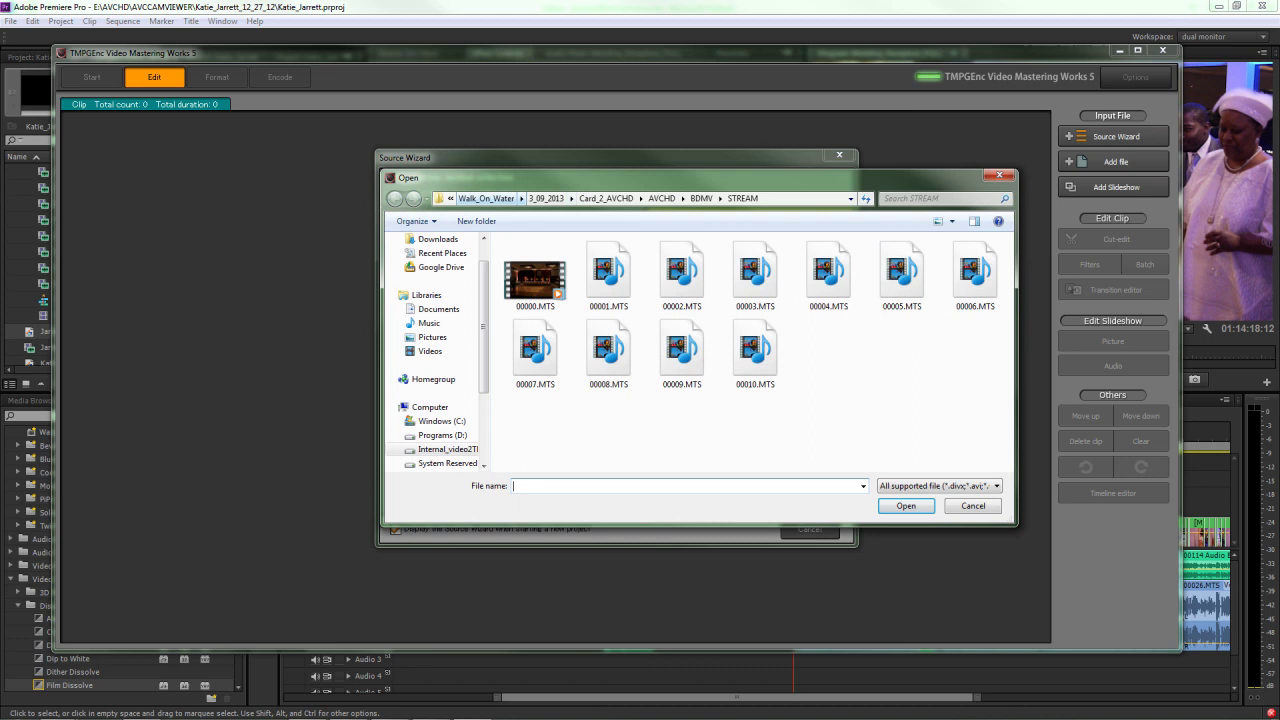
{"action": "left_click", "coordinate": [450, 198]}
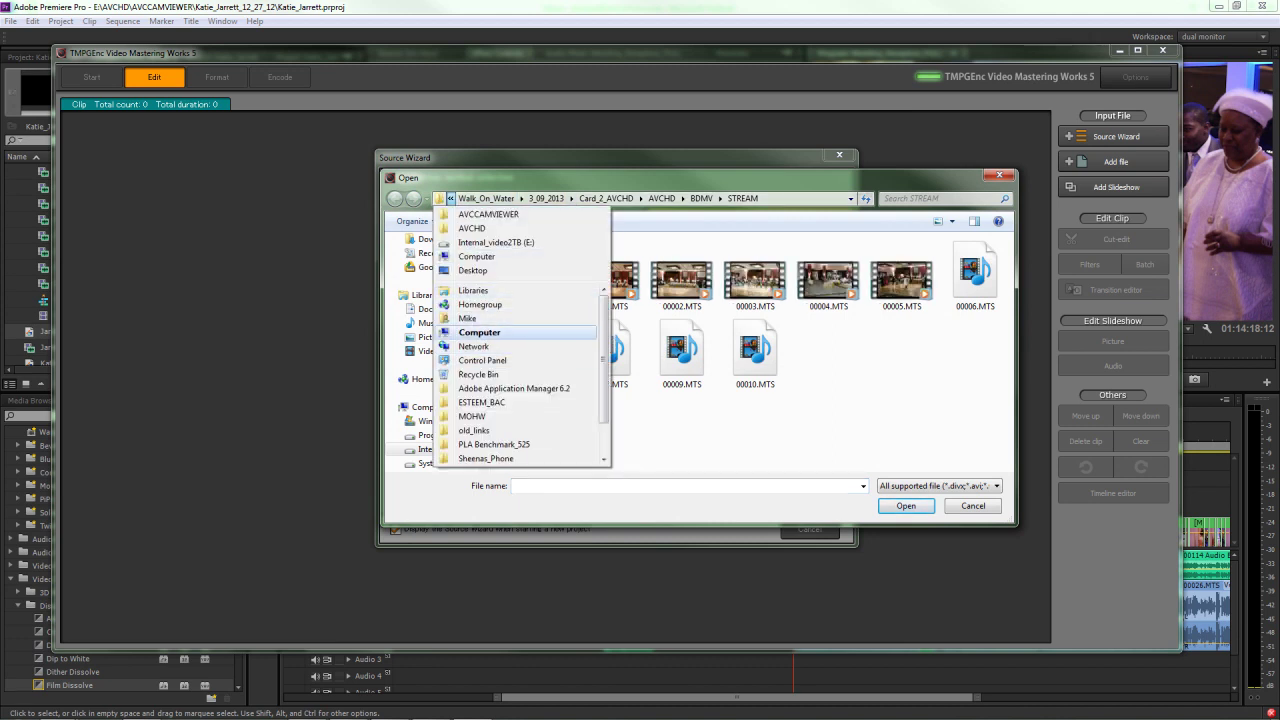
{"action": "left_click", "coordinate": [479, 332]}
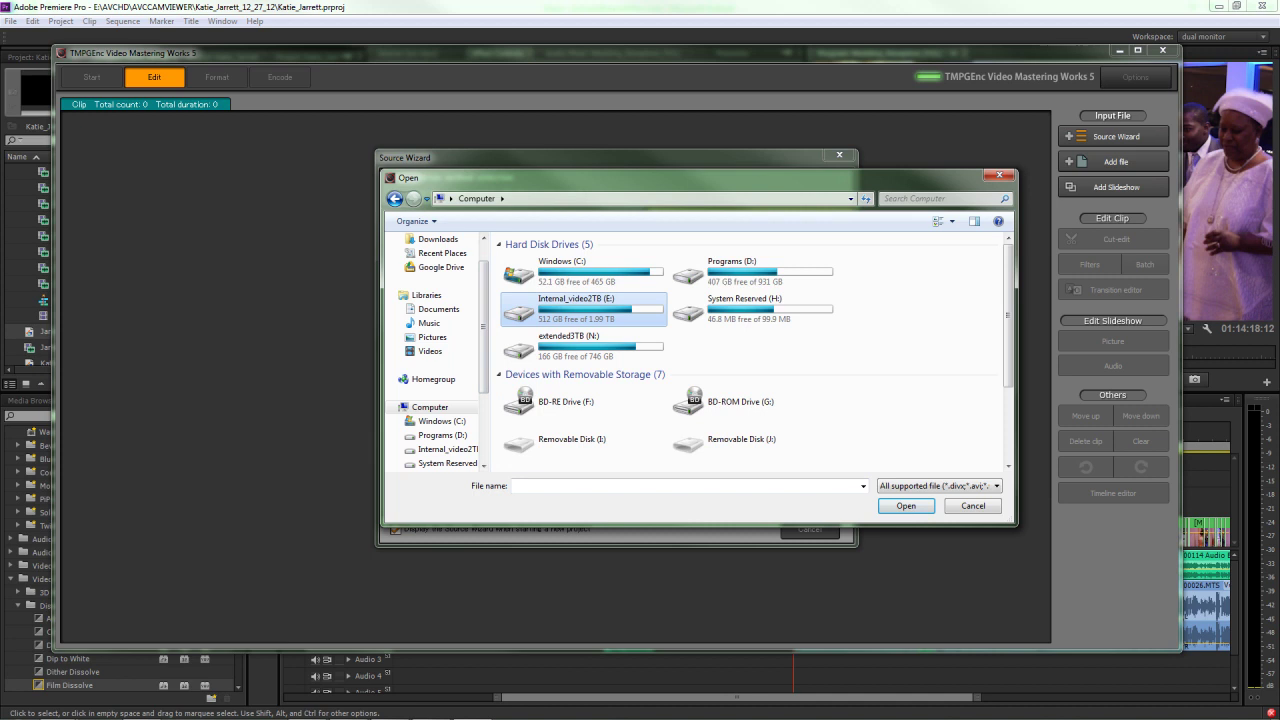
{"action": "double_click", "coordinate": [585, 308]}
{"action": "double_click", "coordinate": [560, 288]}
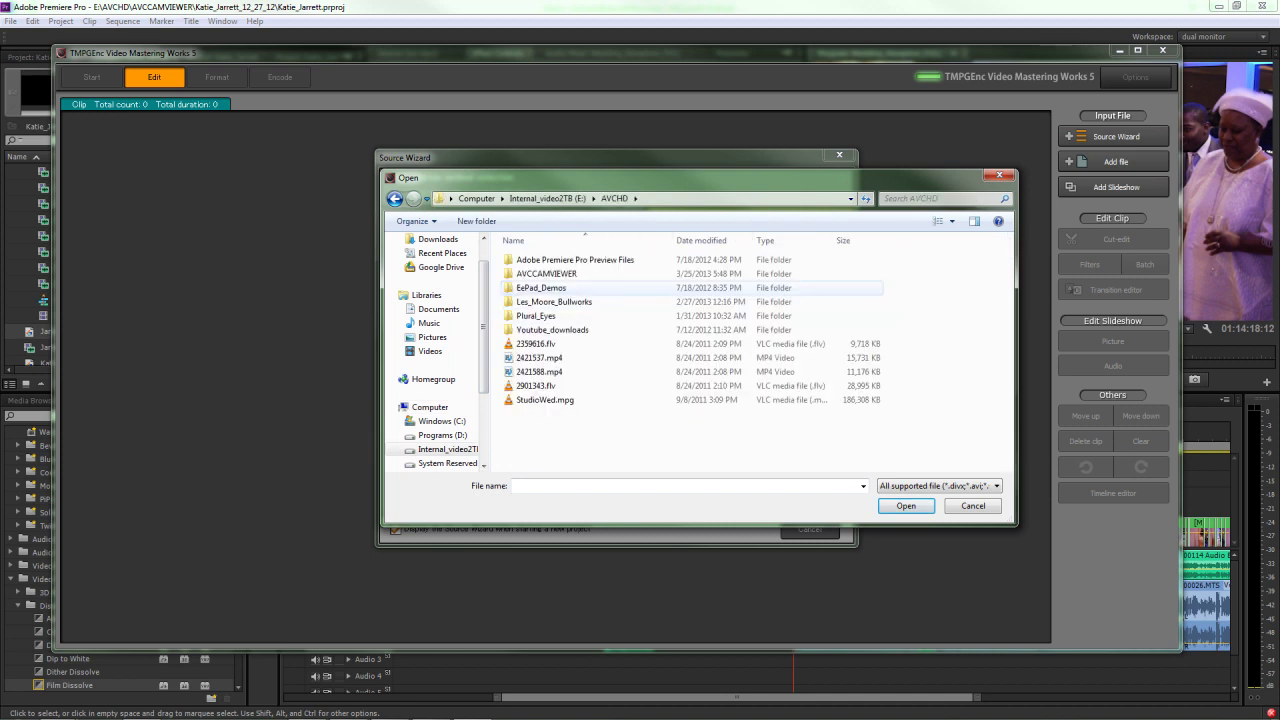
{"action": "double_click", "coordinate": [546, 273]}
{"action": "scroll", "coordinate": [560, 436], "scroll_direction": "down", "scroll_amount": 2}
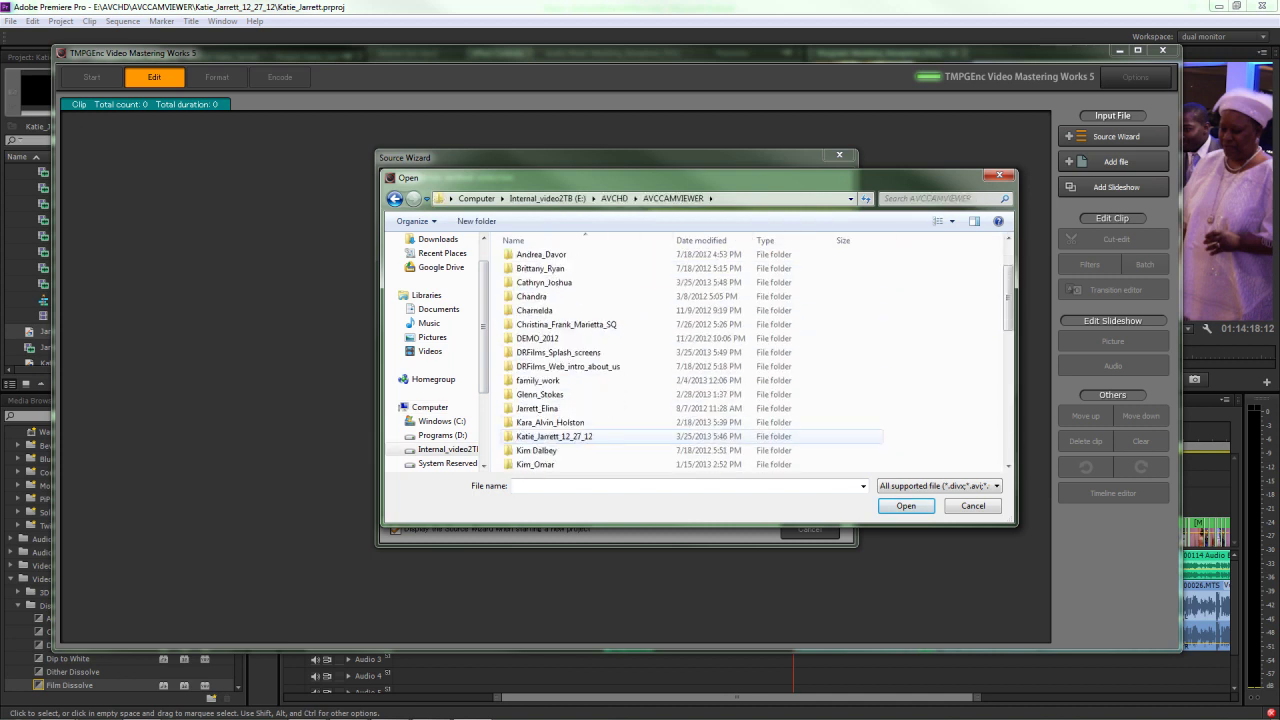
{"action": "double_click", "coordinate": [555, 436]}
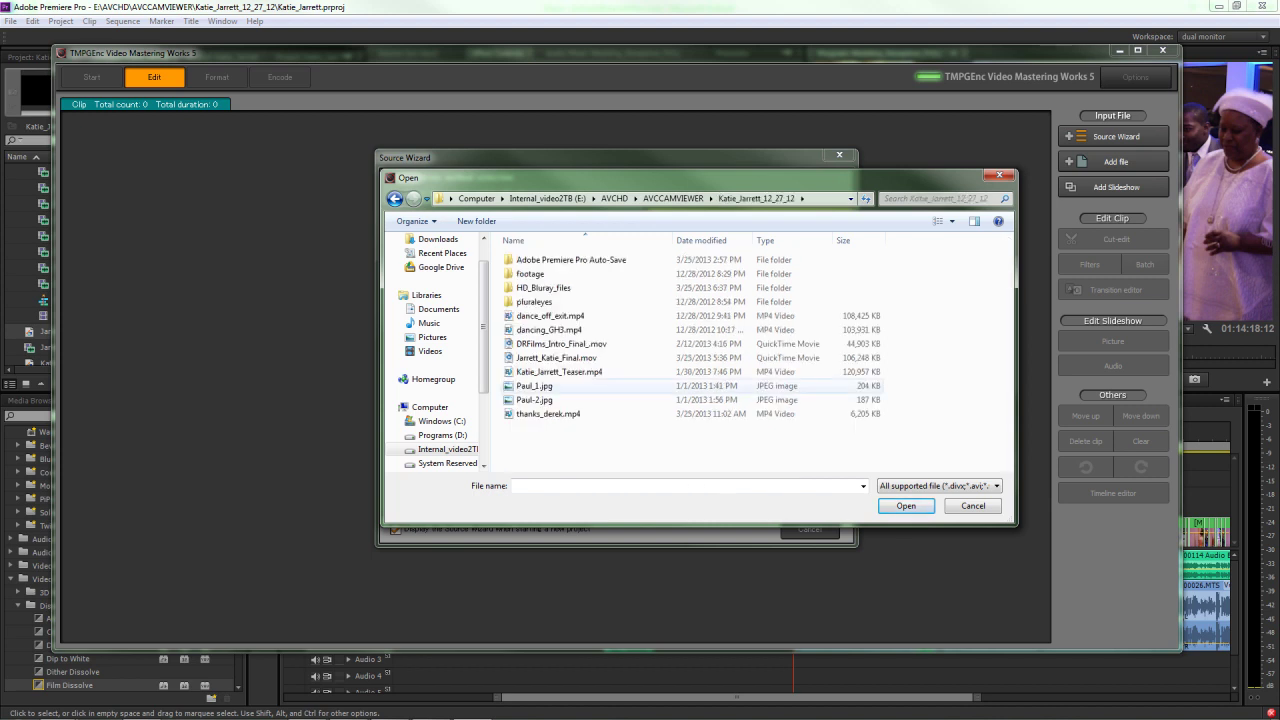
{"action": "double_click", "coordinate": [536, 288]}
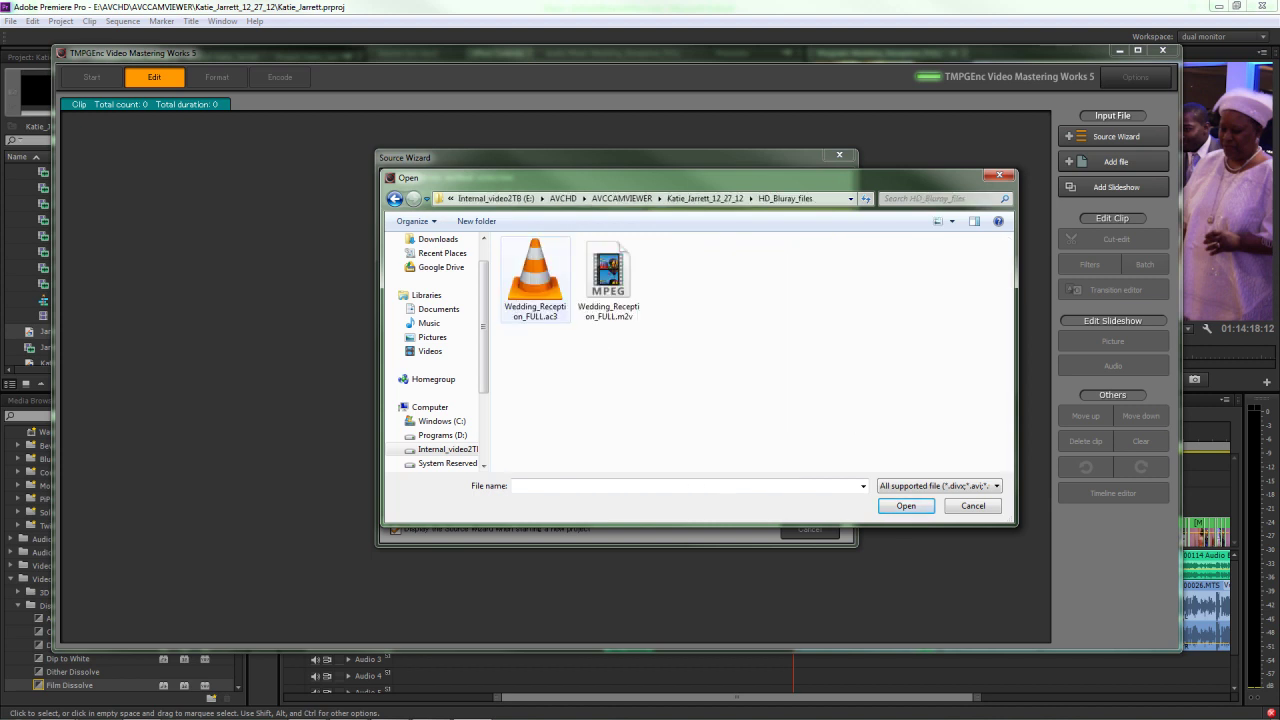
{"action": "left_click", "coordinate": [608, 275]}
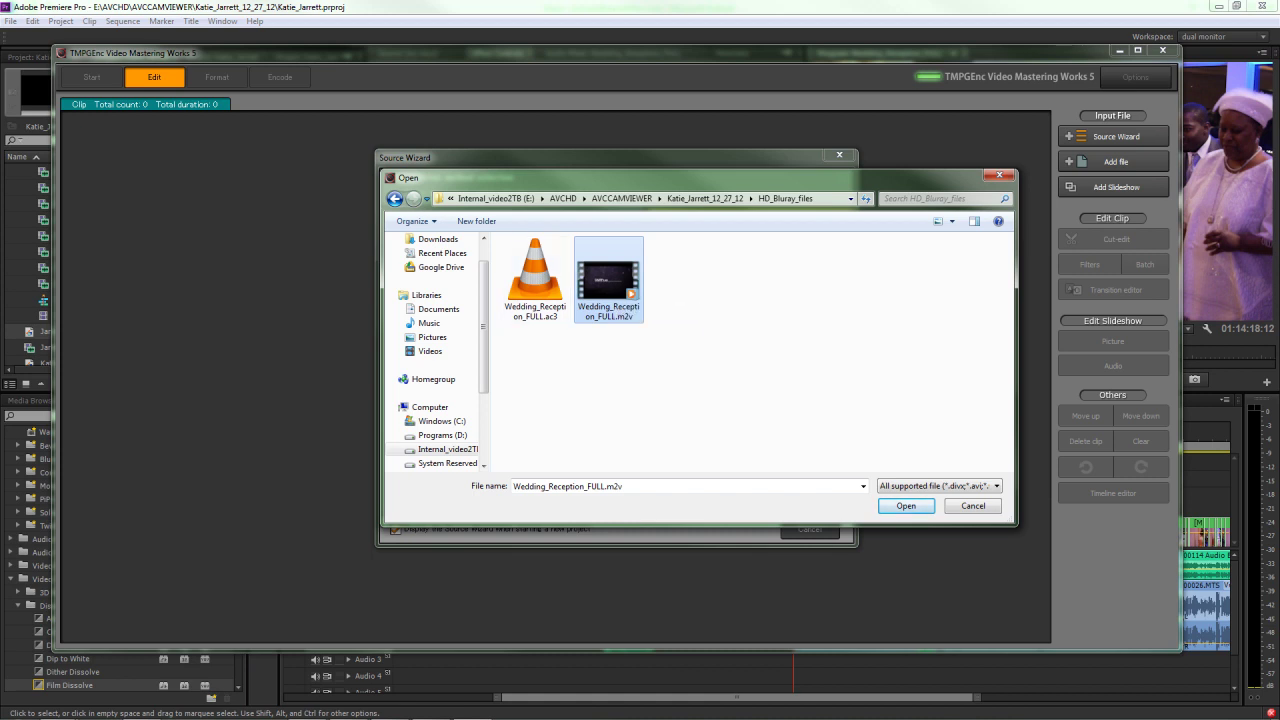
{"action": "left_click", "coordinate": [906, 505]}
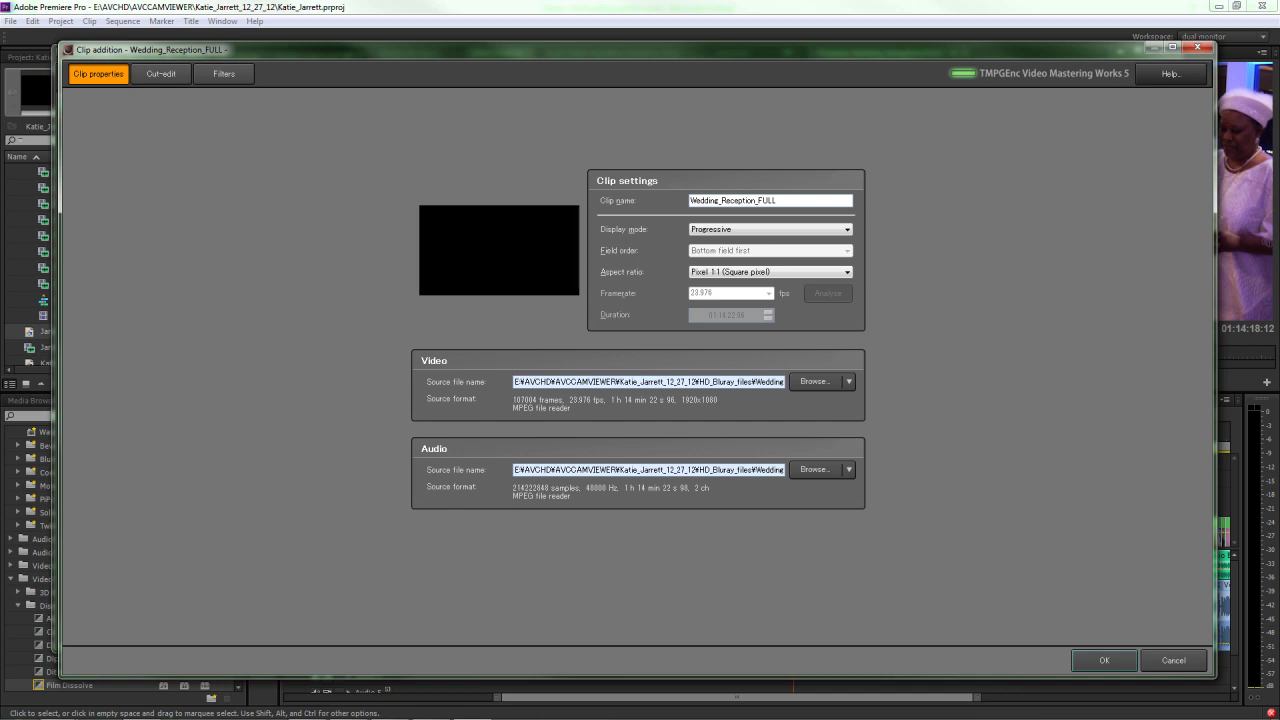
- Review the clip's Cut-edit and Filters tabs, then add Wedding_Reception_FULL to the clip list
{"action": "left_click", "coordinate": [161, 73]}
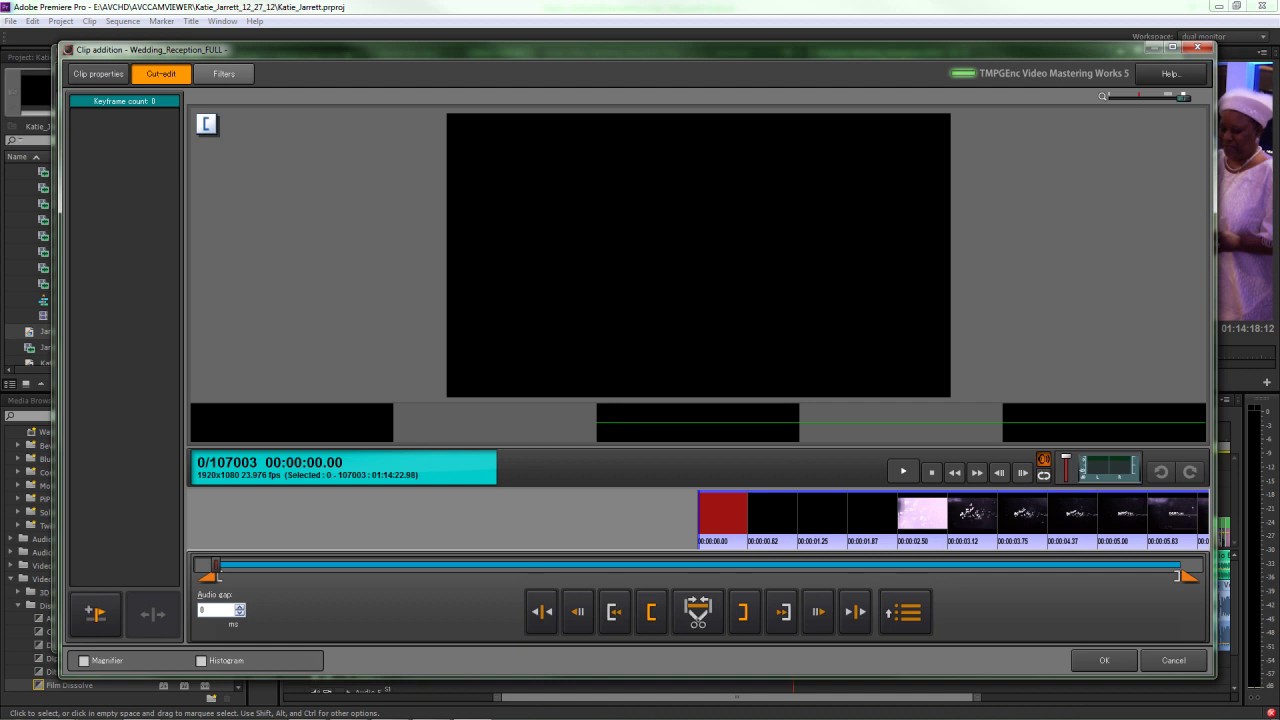
{"action": "left_click", "coordinate": [223, 73]}
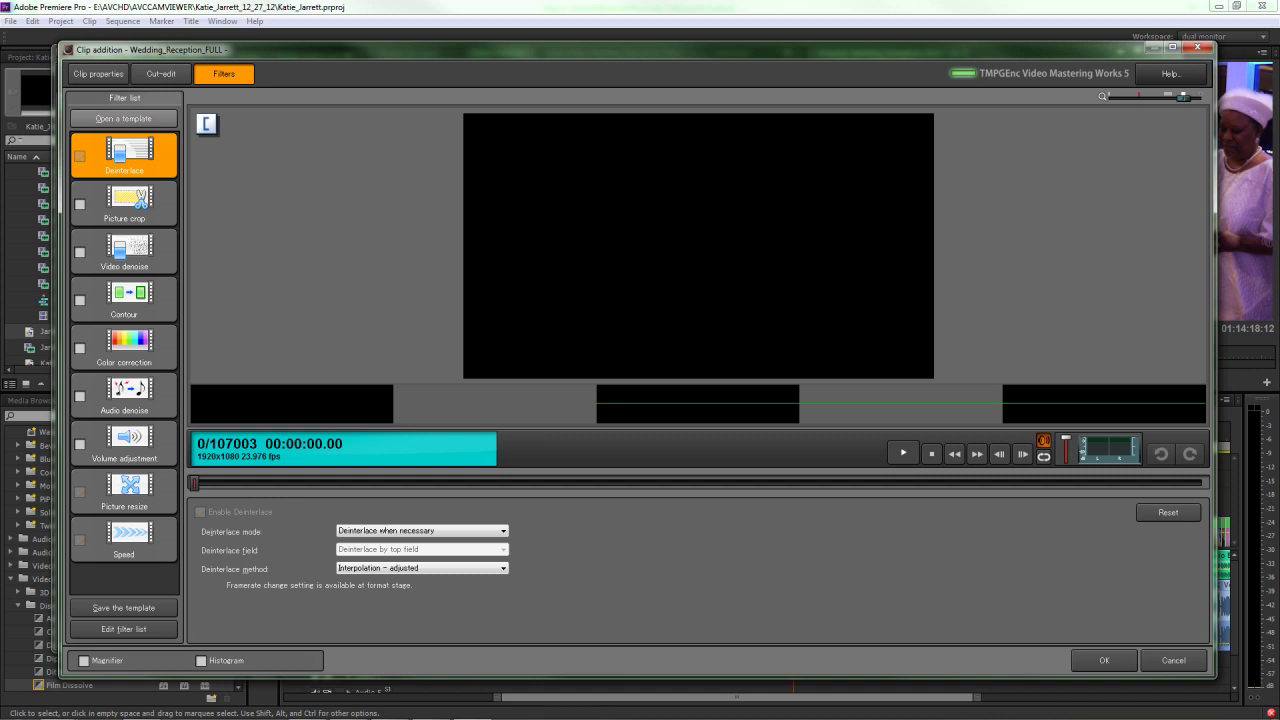
{"action": "left_click", "coordinate": [98, 73]}
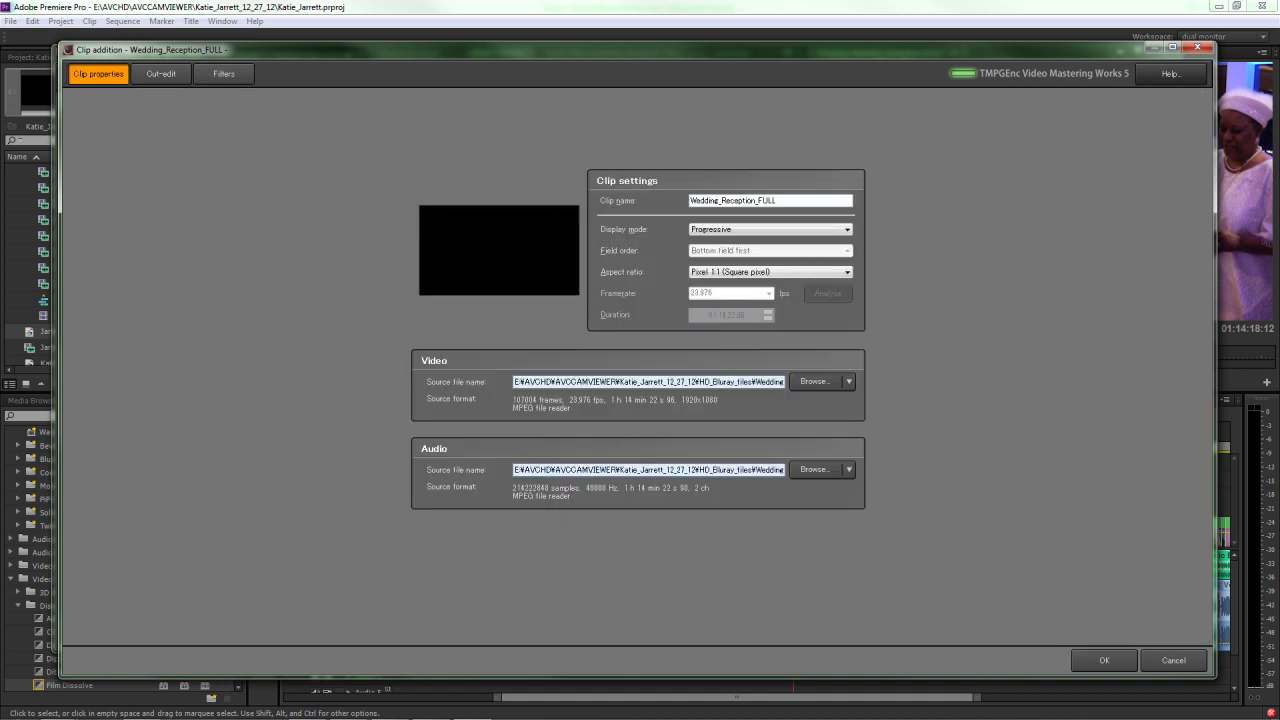
{"action": "left_click", "coordinate": [1104, 660]}
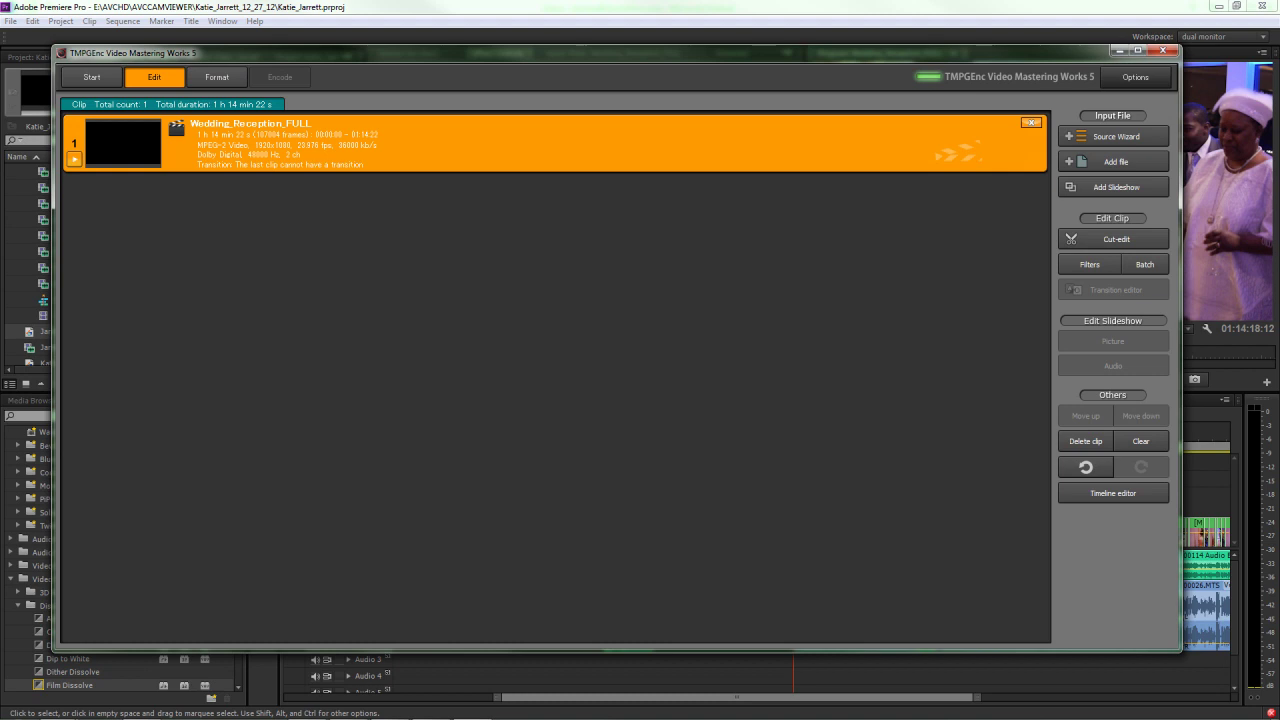
- Select the DVD-Video standard MPEG output template (NTSC, 16:9, VBR, Dolby Digital)
{"action": "left_click", "coordinate": [217, 77]}
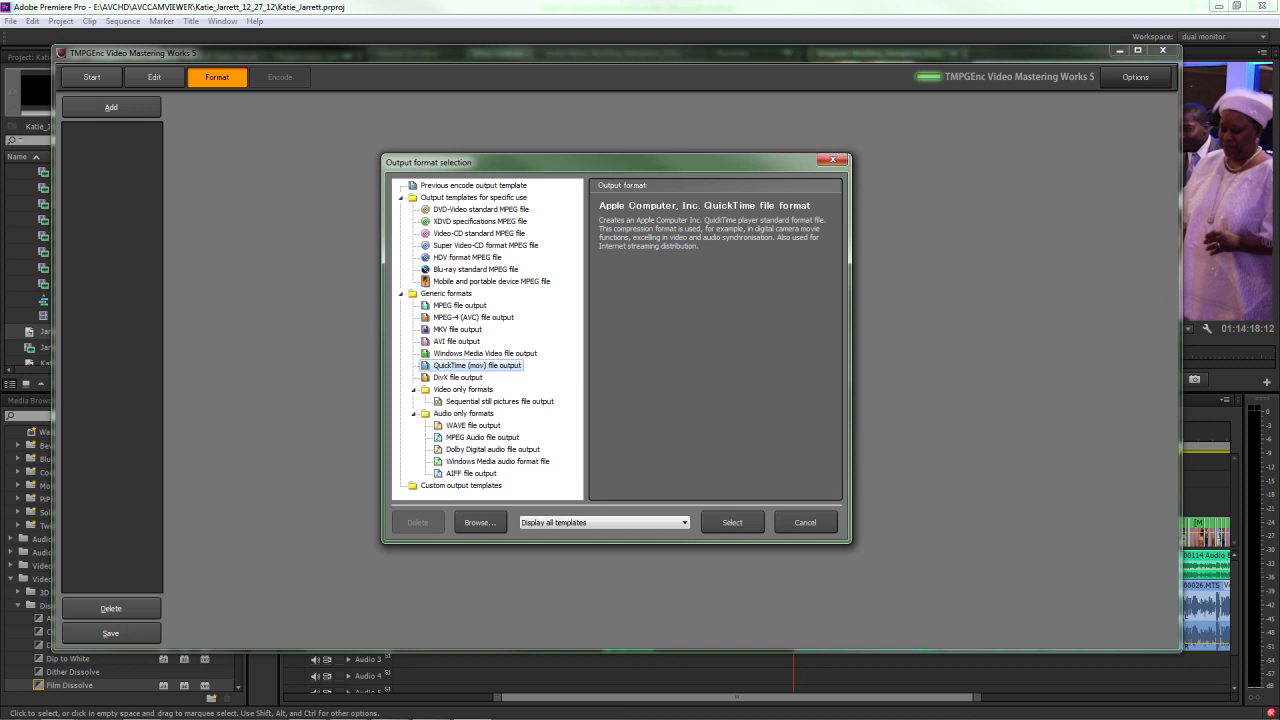
{"action": "left_click", "coordinate": [481, 209]}
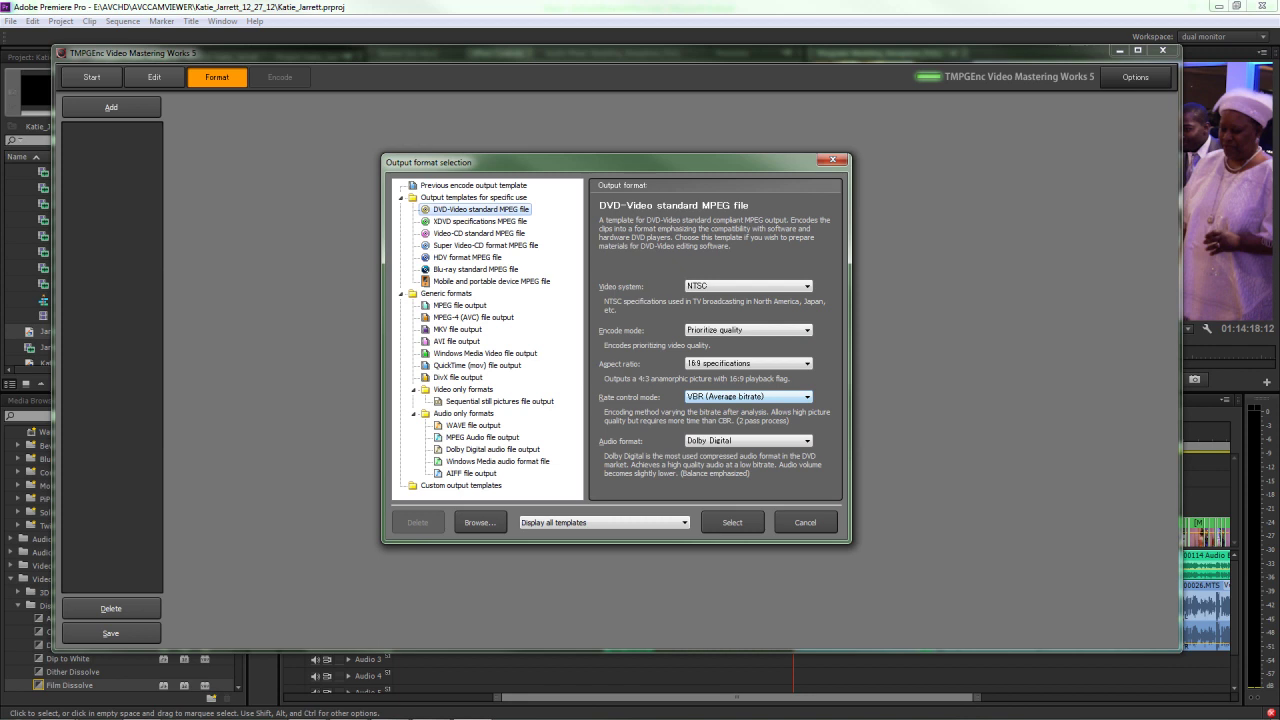
{"action": "left_click", "coordinate": [732, 522]}
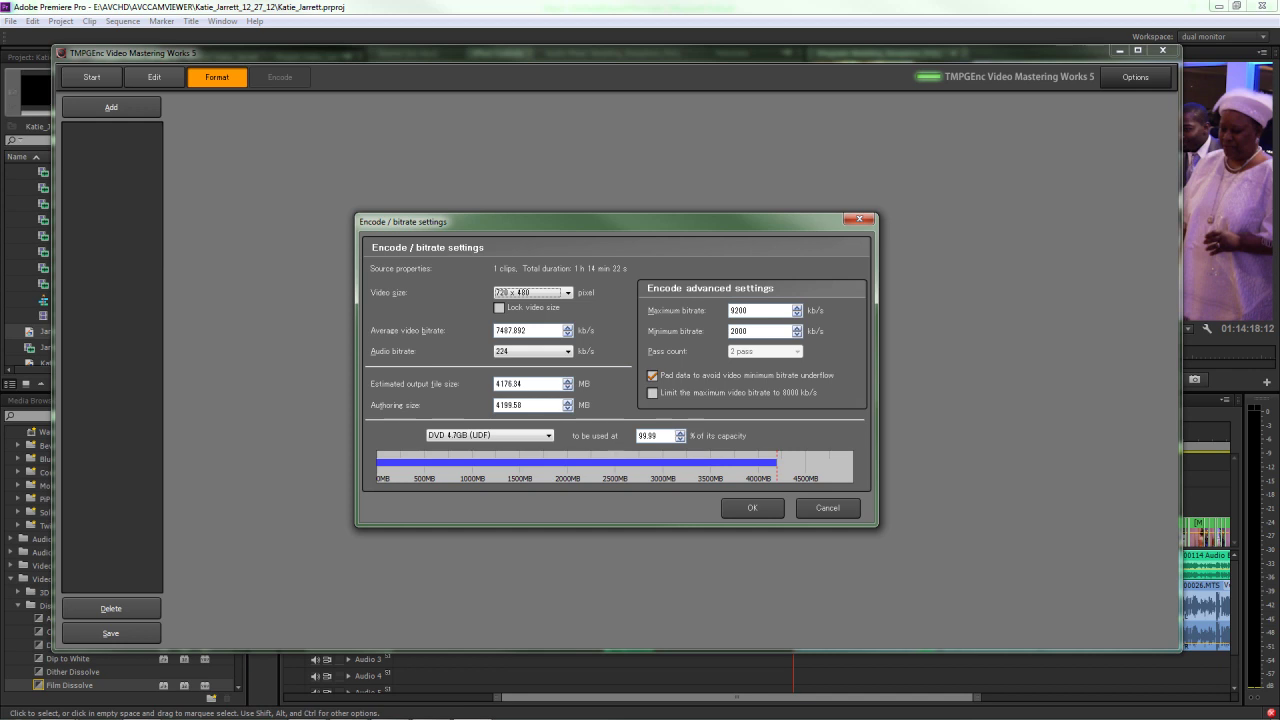
- Set average video bitrate to 6487.892 kb/s, limit the maximum to 8000 kb/s, and raise the minimum to 3200
{"action": "left_click", "coordinate": [498, 330]}
{"action": "key", "text": "Delete"}
{"action": "type", "text": "6"}
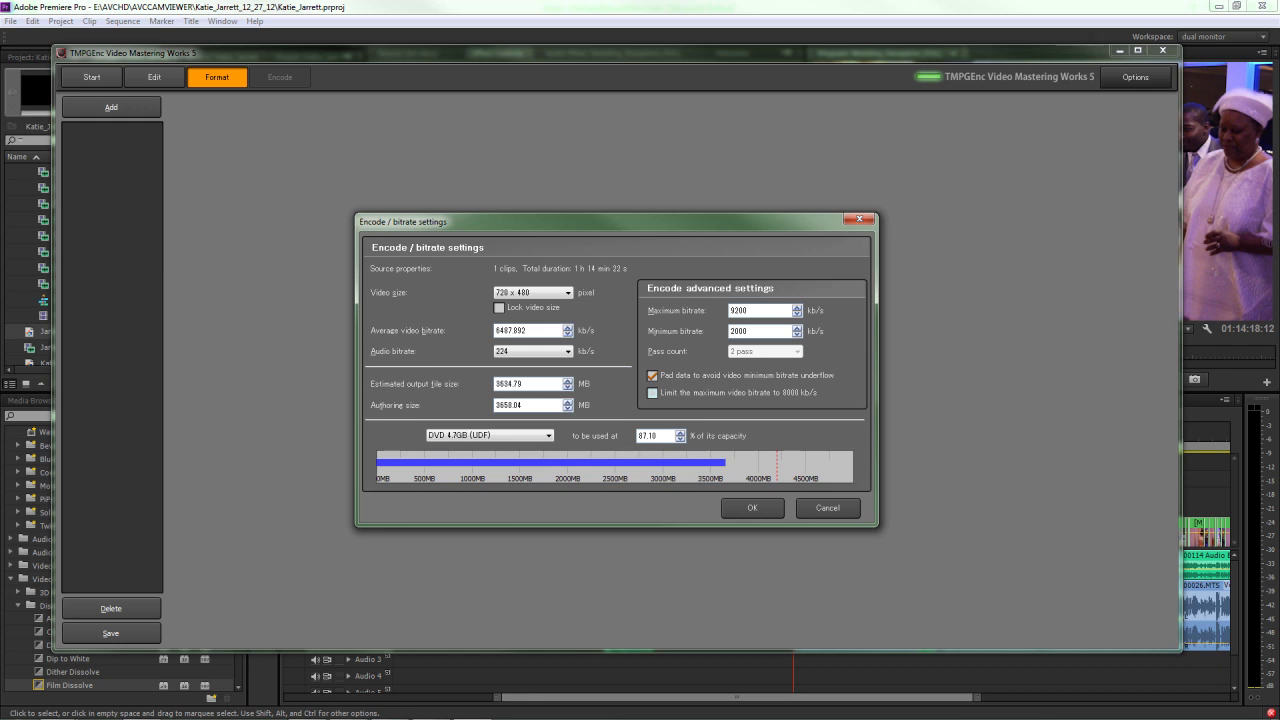
{"action": "left_click", "coordinate": [653, 392]}
{"action": "left_click", "coordinate": [797, 327]}
- Set the audio bitrate to 192 kb/s
{"action": "left_click", "coordinate": [533, 351]}
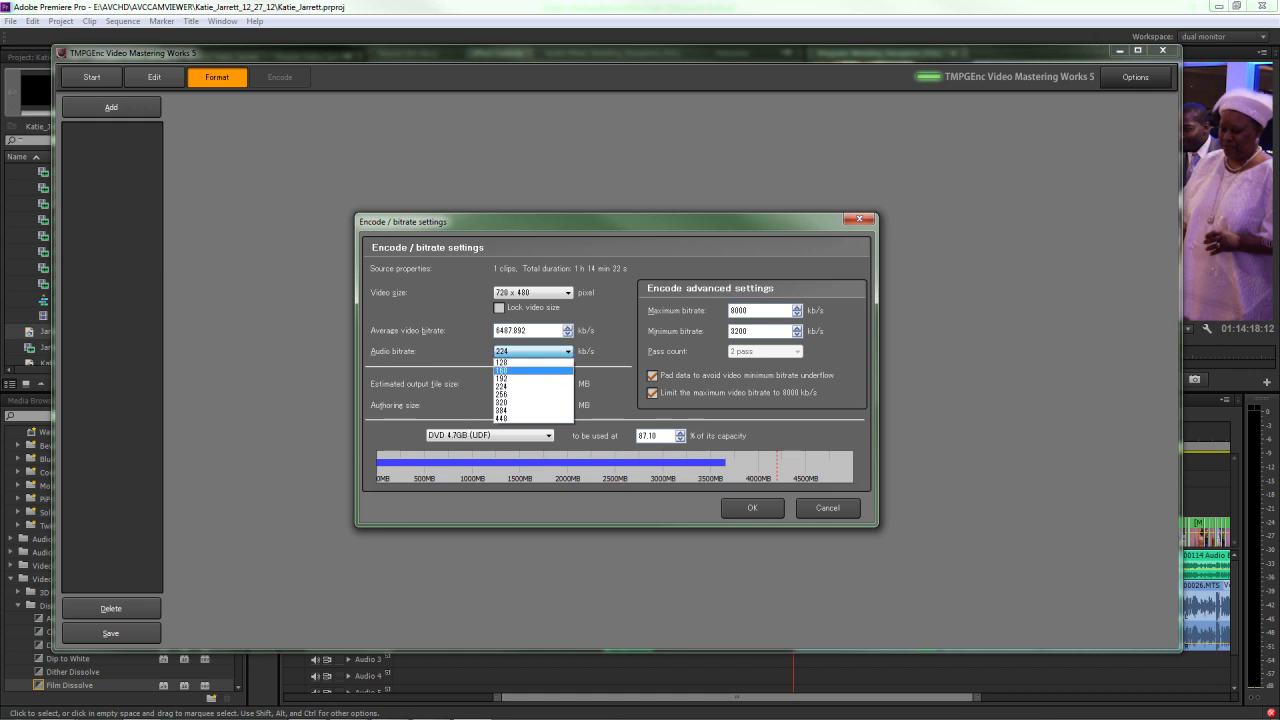
{"action": "key", "text": "Down"}
{"action": "key", "text": "Return"}
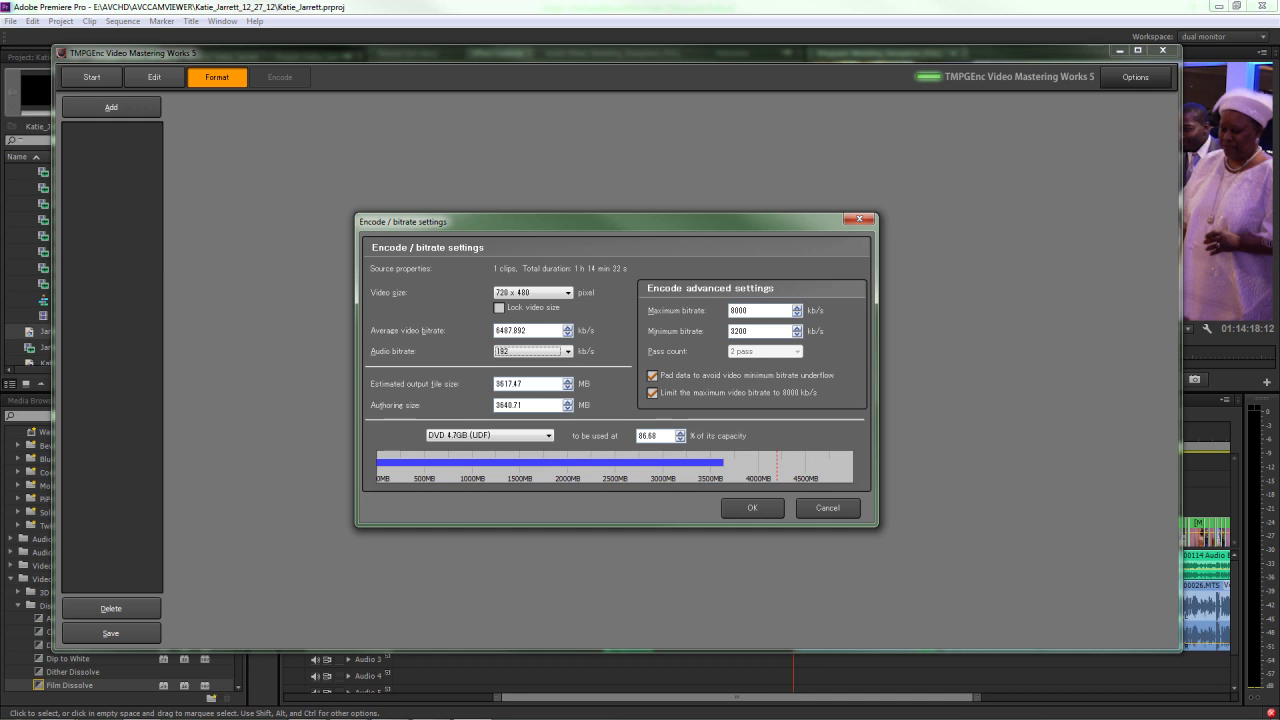
- Step the authoring size down until the DVD is 82.75% full, then apply the bitrate settings
{"action": "left_click", "coordinate": [528, 405]}
{"action": "key", "text": "Down"}
{"action": "key", "text": "Down"}
{"action": "key", "text": "Down"}
{"action": "key", "text": "Down"}
{"action": "key", "text": "Down"}
{"action": "key", "text": "Down"}
{"action": "key", "text": "Down"}
{"action": "key", "text": "Down"}
{"action": "key", "text": "Down"}
{"action": "key", "text": "Down"}
{"action": "key", "text": "Down"}
{"action": "key", "text": "Down"}
{"action": "key", "text": "Down"}
{"action": "key", "text": "Down"}
{"action": "key", "text": "Down"}
{"action": "key", "text": "Down"}
{"action": "key", "text": "Down"}
{"action": "key", "text": "Down"}
{"action": "key", "text": "Down"}
{"action": "key", "text": "Down"}
{"action": "key", "text": "Down"}
{"action": "key", "text": "Down"}
{"action": "key", "text": "Down"}
{"action": "key", "text": "Down"}
{"action": "key", "text": "Down"}
{"action": "key", "text": "Down"}
{"action": "key", "text": "Down"}
{"action": "key", "text": "Down"}
{"action": "key", "text": "Down"}
{"action": "key", "text": "Down"}
{"action": "key", "text": "Down"}
{"action": "key", "text": "Down"}
{"action": "key", "text": "Down"}
{"action": "key", "text": "Down"}
{"action": "key", "text": "Down"}
{"action": "key", "text": "Down"}
{"action": "key", "text": "Down"}
{"action": "key", "text": "Down"}
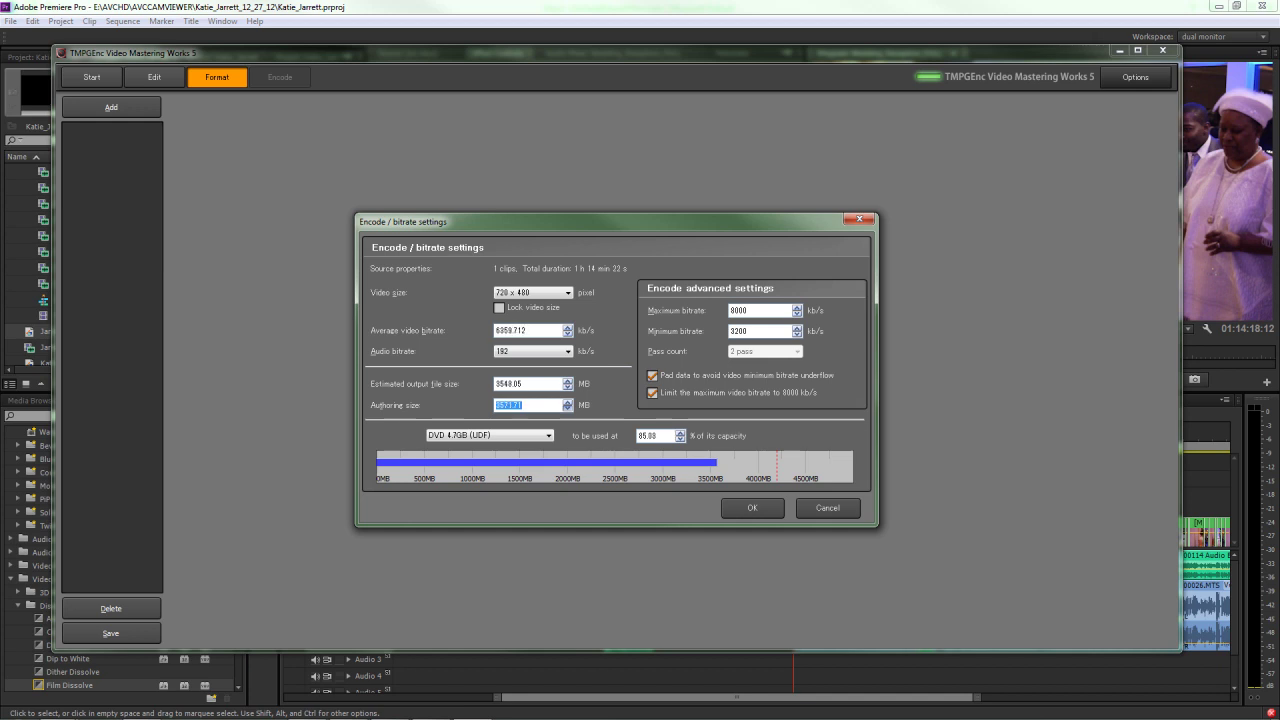
{"action": "key", "text": "Down"}
{"action": "key", "text": "Down"}
{"action": "key", "text": "Down"}
{"action": "key", "text": "Down"}
{"action": "key", "text": "Down"}
{"action": "key", "text": "Down"}
{"action": "key", "text": "Down"}
{"action": "key", "text": "Down"}
{"action": "key", "text": "Down"}
{"action": "key", "text": "Down"}
{"action": "key", "text": "Down"}
{"action": "key", "text": "Down"}
{"action": "key", "text": "Down"}
{"action": "key", "text": "Down"}
{"action": "key", "text": "Down"}
{"action": "key", "text": "Down"}
{"action": "key", "text": "Down"}
{"action": "key", "text": "Down"}
{"action": "key", "text": "Down"}
{"action": "key", "text": "Down"}
{"action": "key", "text": "Down"}
{"action": "key", "text": "Down"}
{"action": "key", "text": "Down"}
{"action": "key", "text": "Down"}
{"action": "key", "text": "Down"}
{"action": "key", "text": "Down"}
{"action": "key", "text": "Down"}
{"action": "key", "text": "Down"}
{"action": "key", "text": "Down"}
{"action": "key", "text": "Down"}
{"action": "key", "text": "Down"}
{"action": "key", "text": "Down"}
{"action": "key", "text": "Down"}
{"action": "key", "text": "Down"}
{"action": "key", "text": "Down"}
{"action": "key", "text": "Down"}
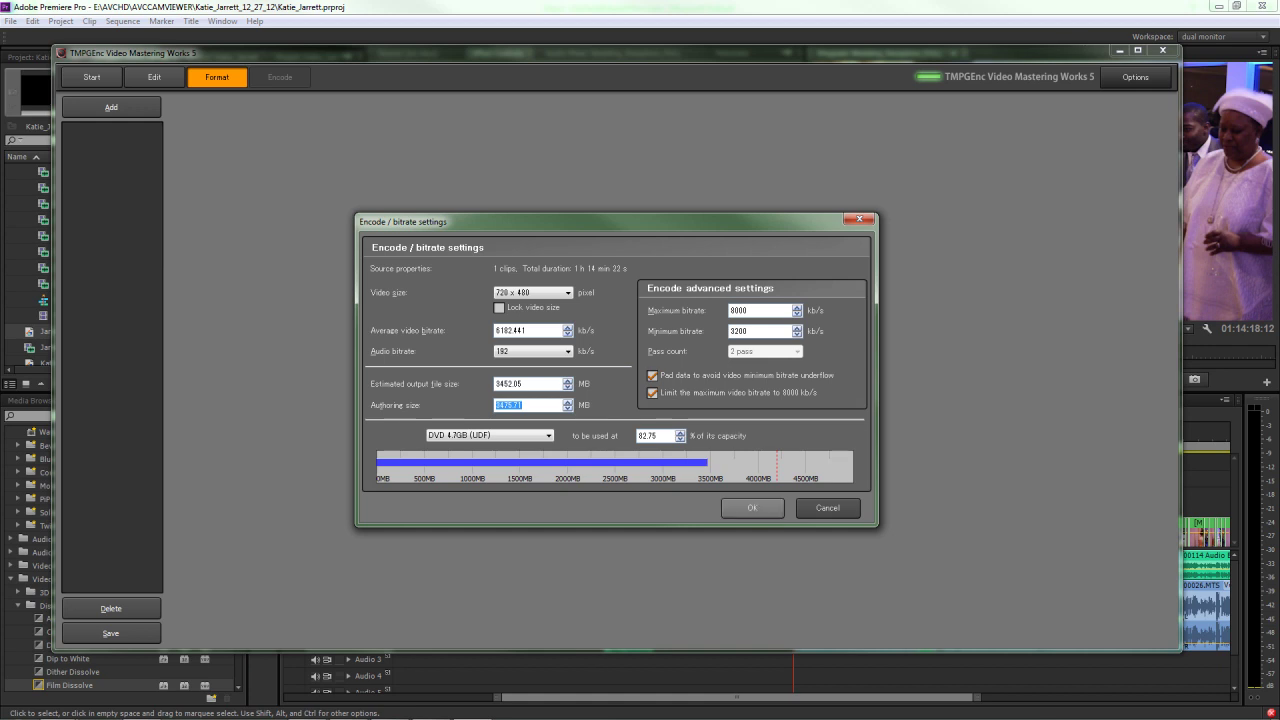
{"action": "left_click", "coordinate": [752, 507]}
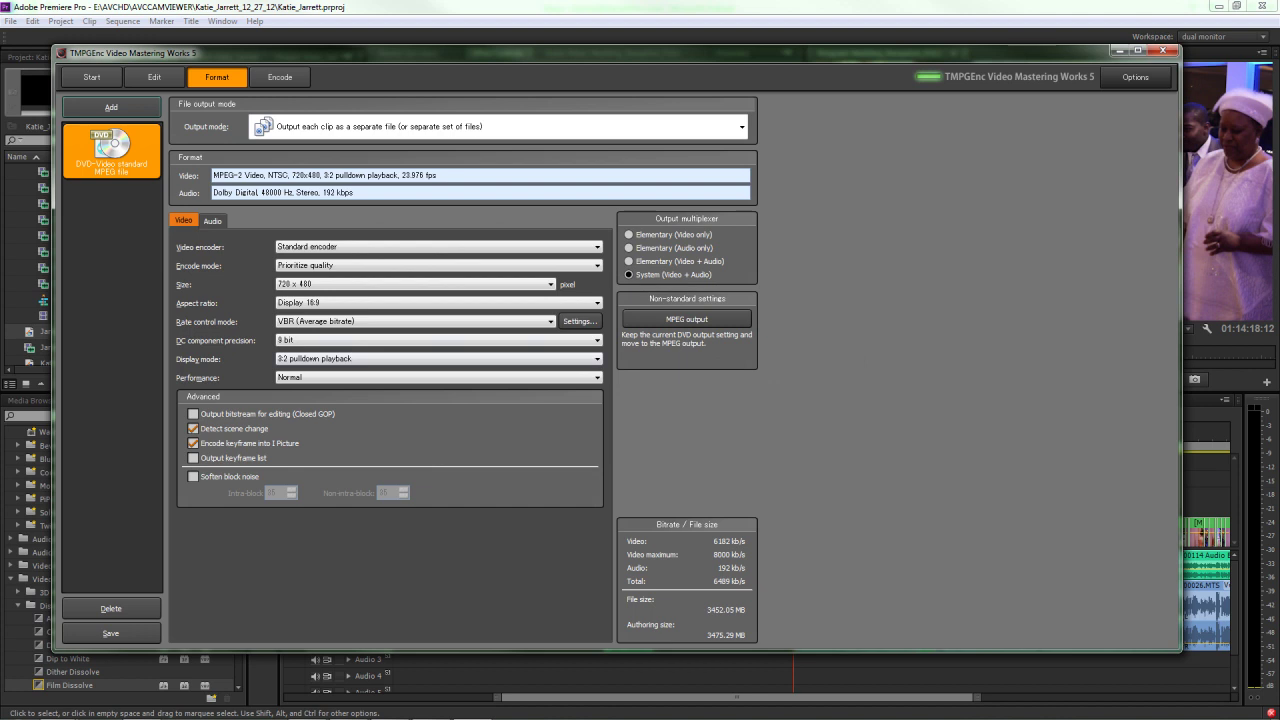
- Choose Elementary (Video + Audio) as the output multiplexer and go to the Encode stage
{"action": "left_click", "coordinate": [629, 261]}
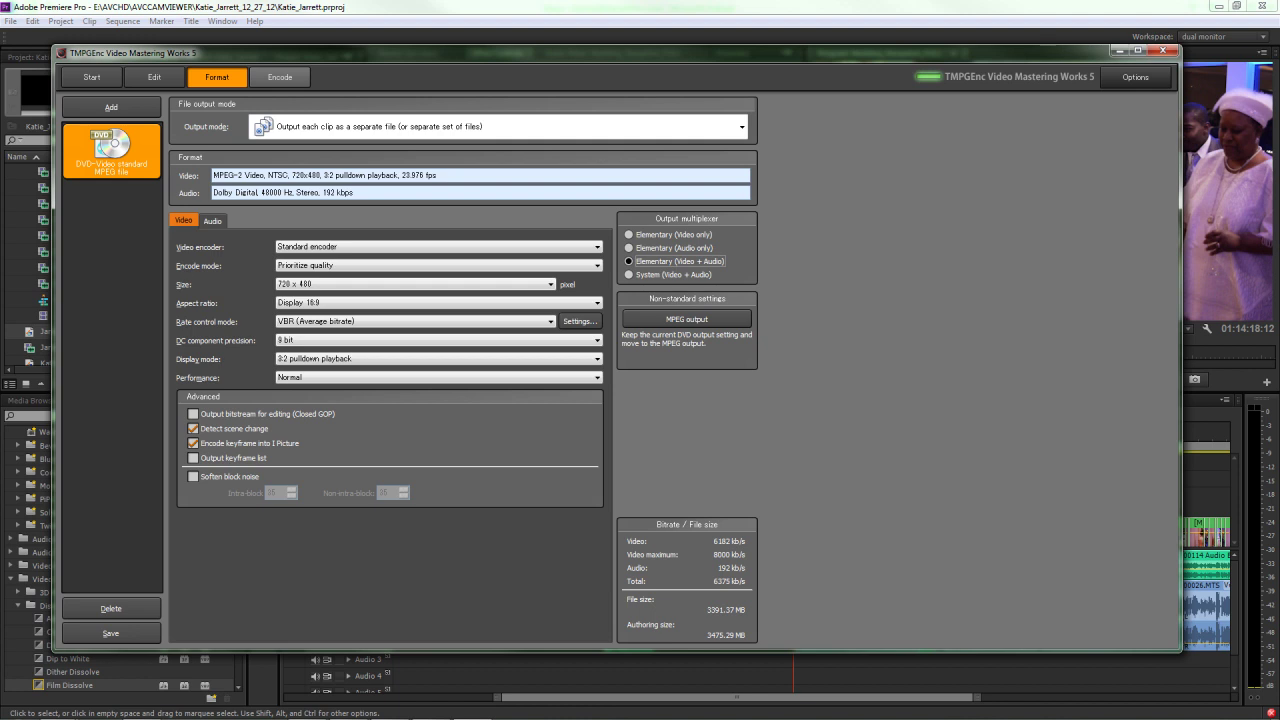
{"action": "left_click", "coordinate": [280, 77]}
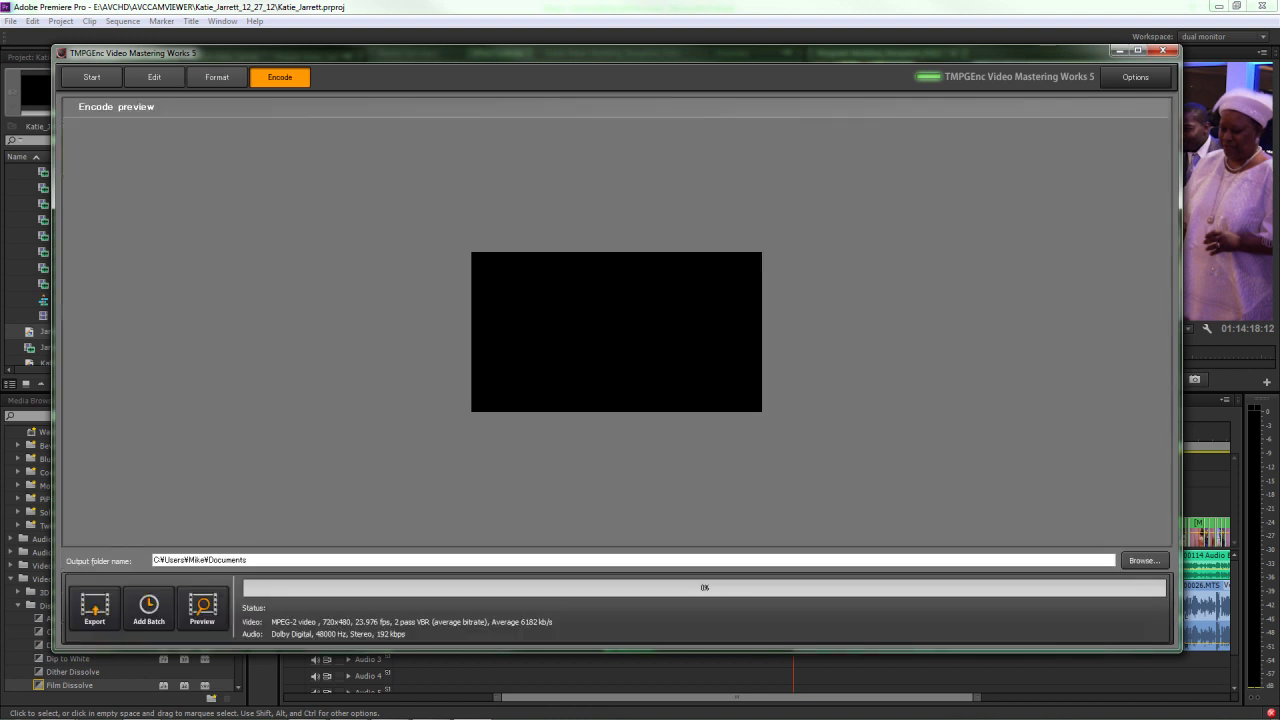
- Browse the output folder picker to the wedding project folder under E:\AVCHD\AVCCAMVIEWER
{"action": "left_click", "coordinate": [1143, 560]}
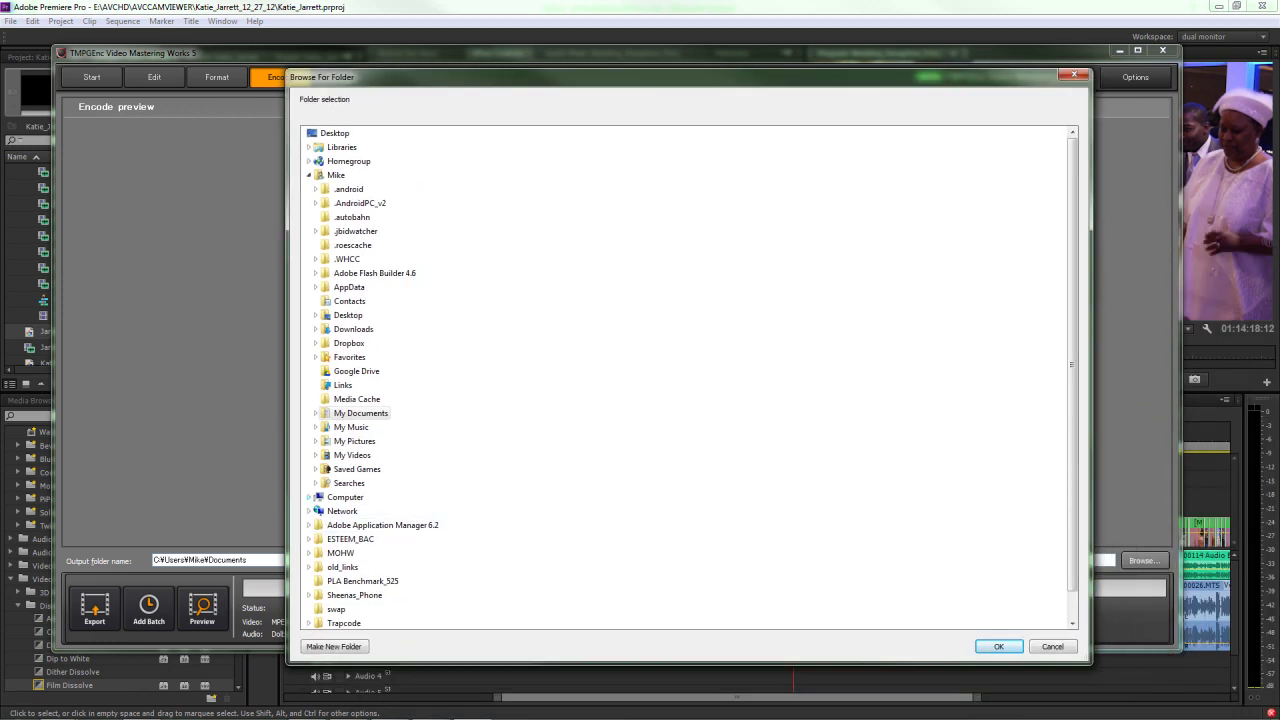
{"action": "left_click", "coordinate": [309, 497]}
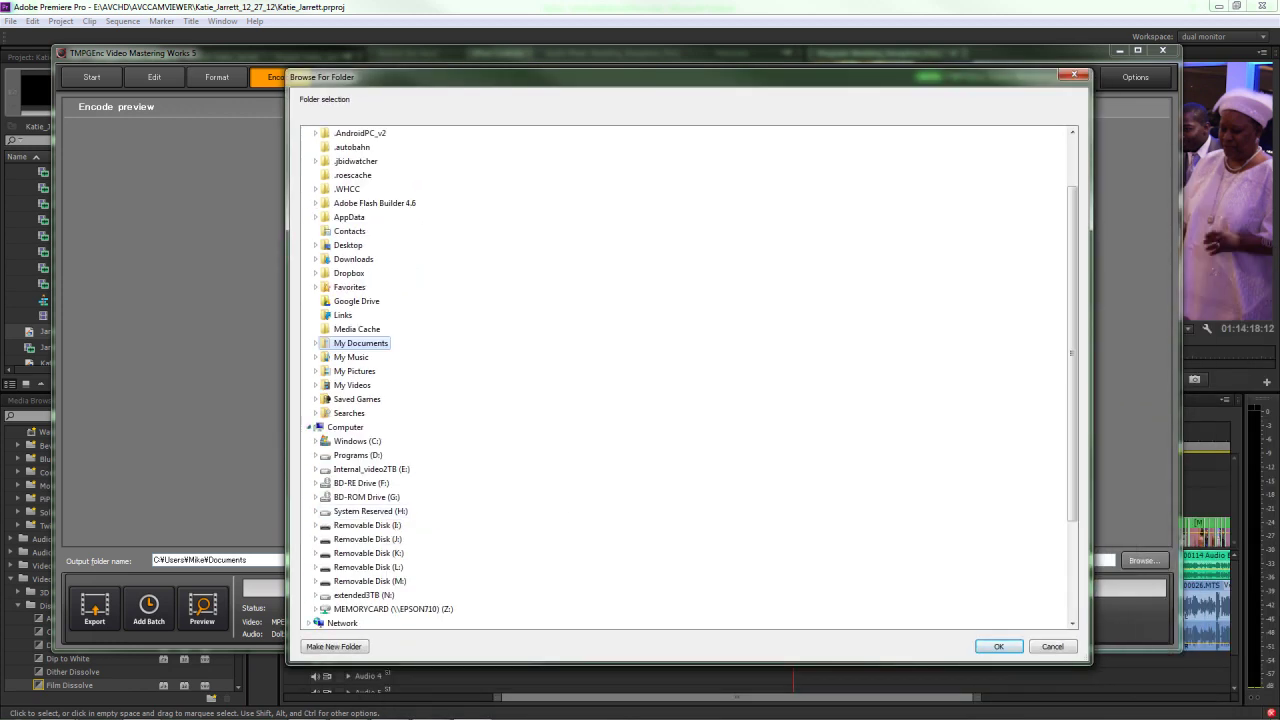
{"action": "scroll", "coordinate": [330, 400], "scroll_direction": "down", "scroll_amount": 2}
{"action": "left_click", "coordinate": [316, 385]}
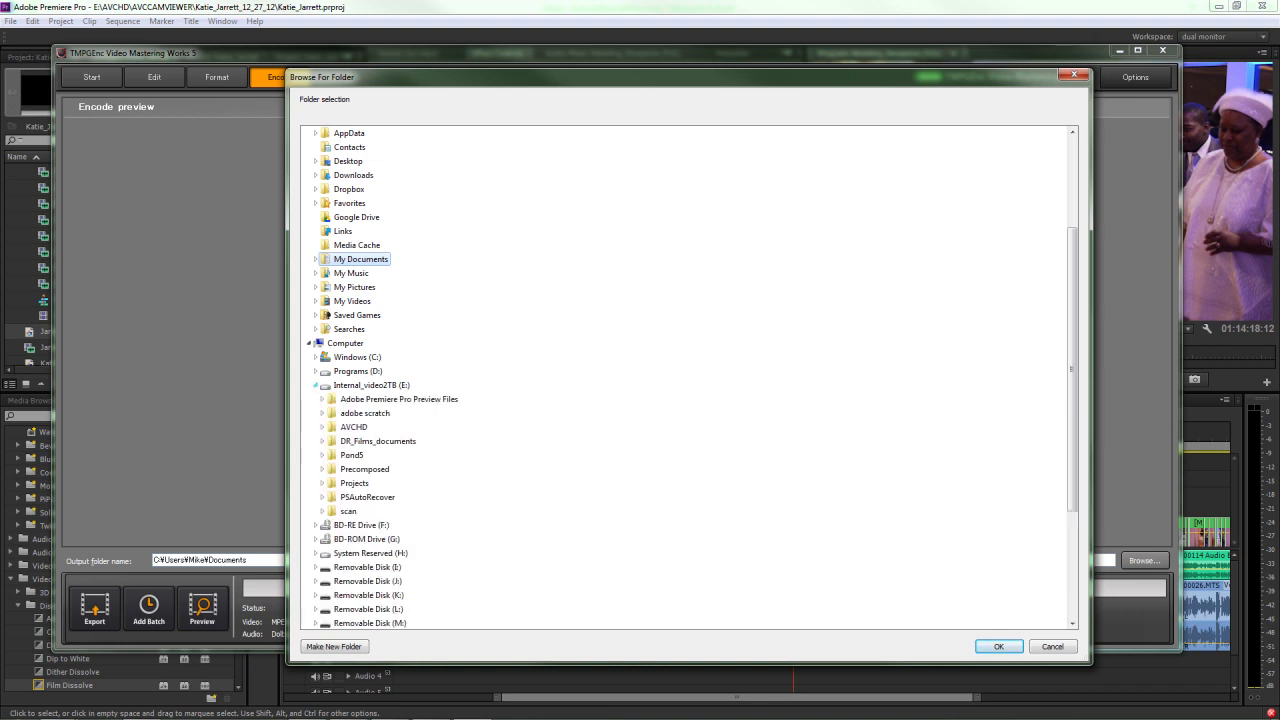
{"action": "left_click", "coordinate": [322, 427]}
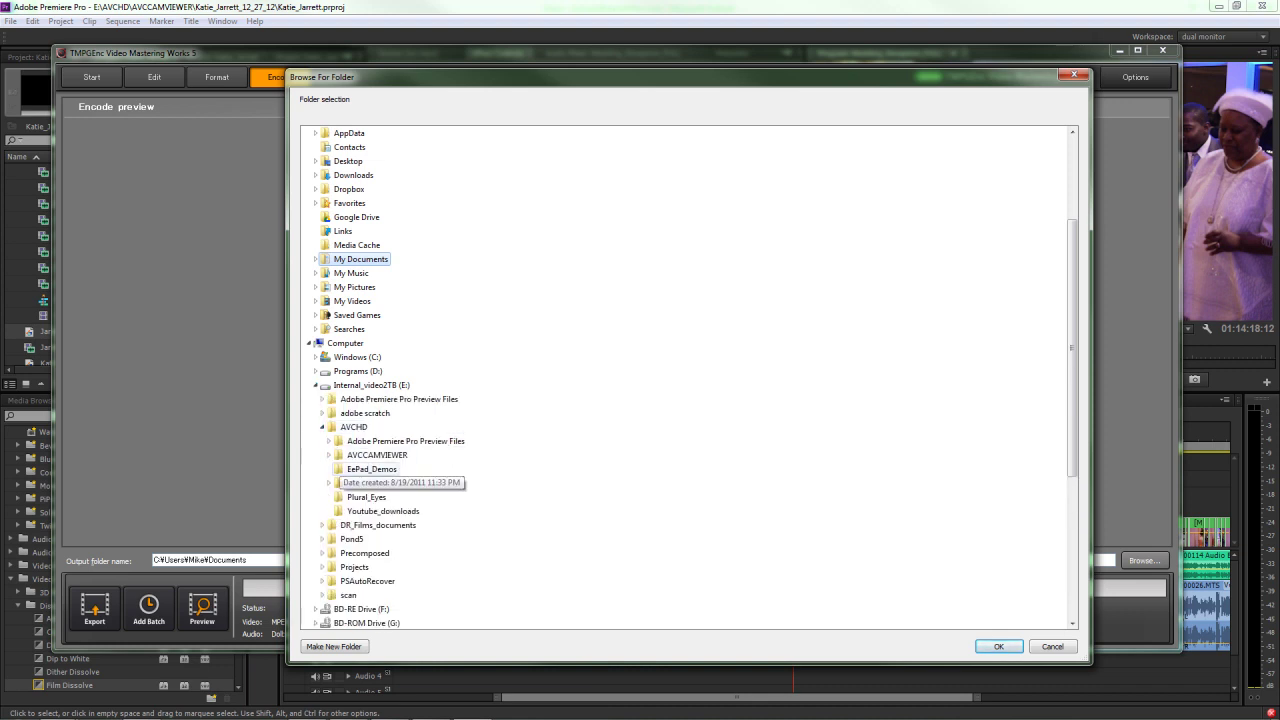
{"action": "left_click", "coordinate": [328, 455]}
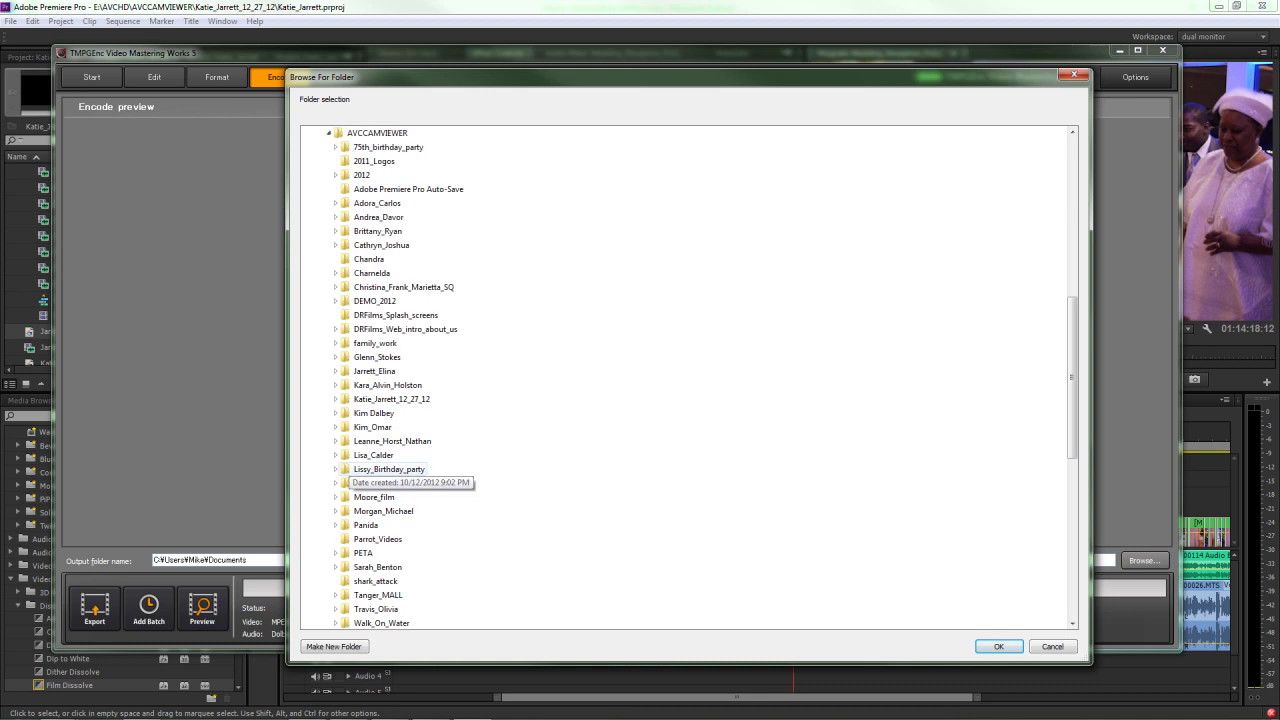
{"action": "left_click", "coordinate": [335, 399]}
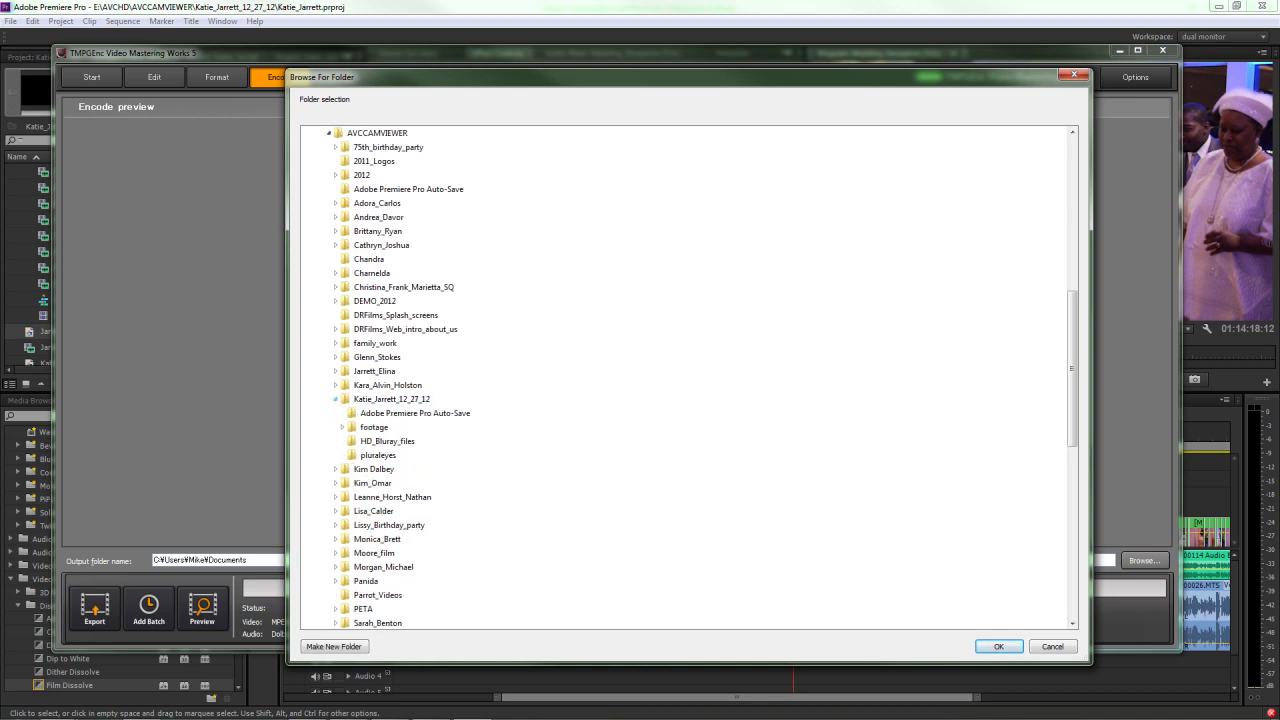
{"action": "left_click", "coordinate": [392, 399]}
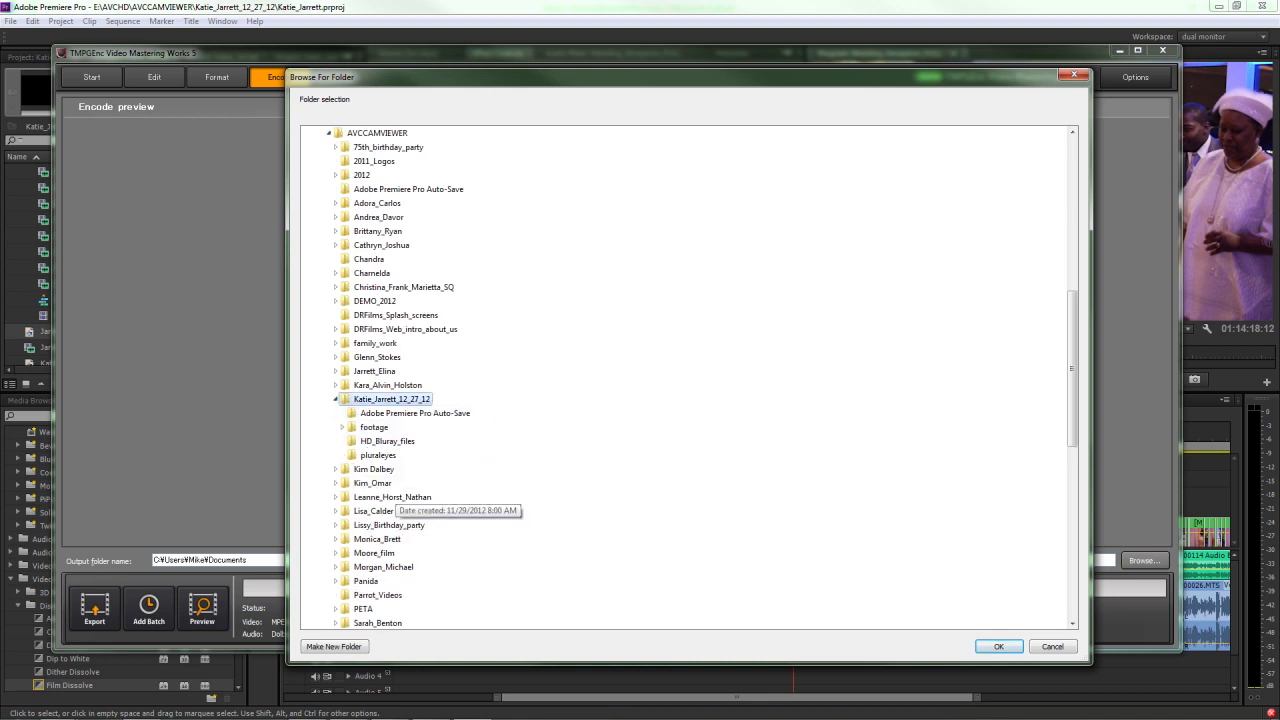
- Create a new DVD_Video_Files folder there and accept it as the output folder
{"action": "left_click", "coordinate": [334, 646]}
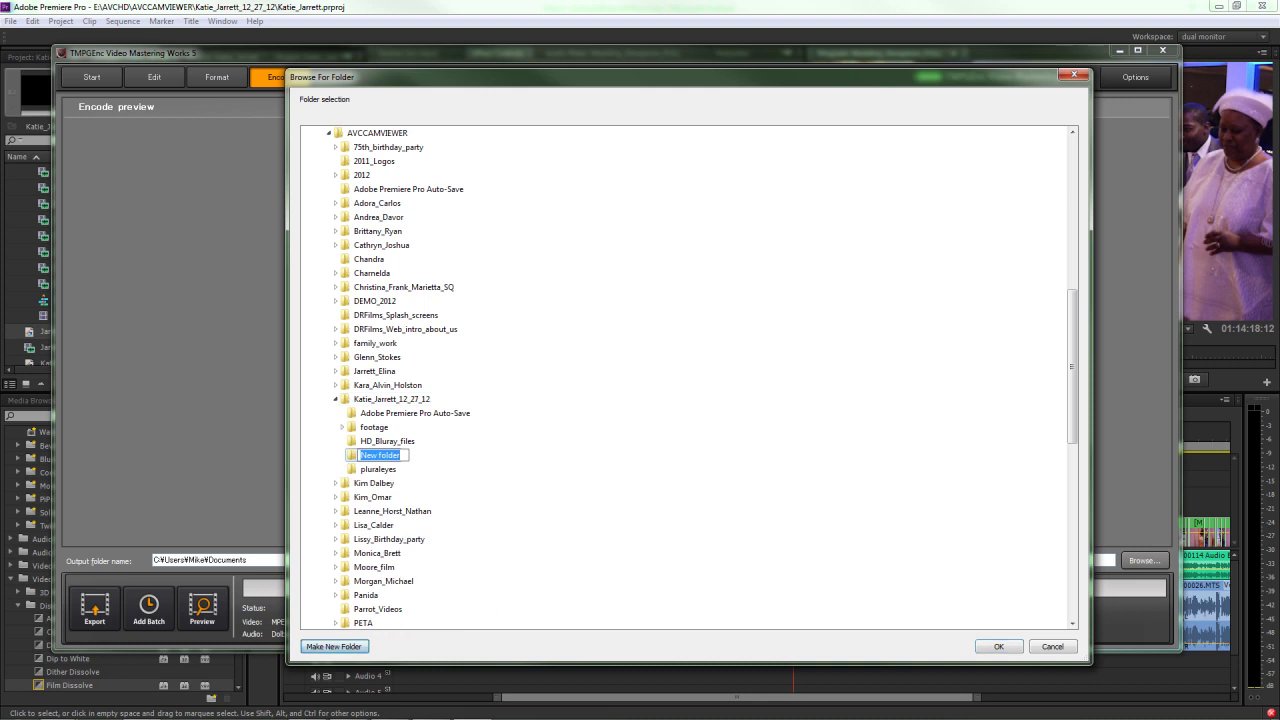
{"action": "type", "text": "DVD_Video_Files"}
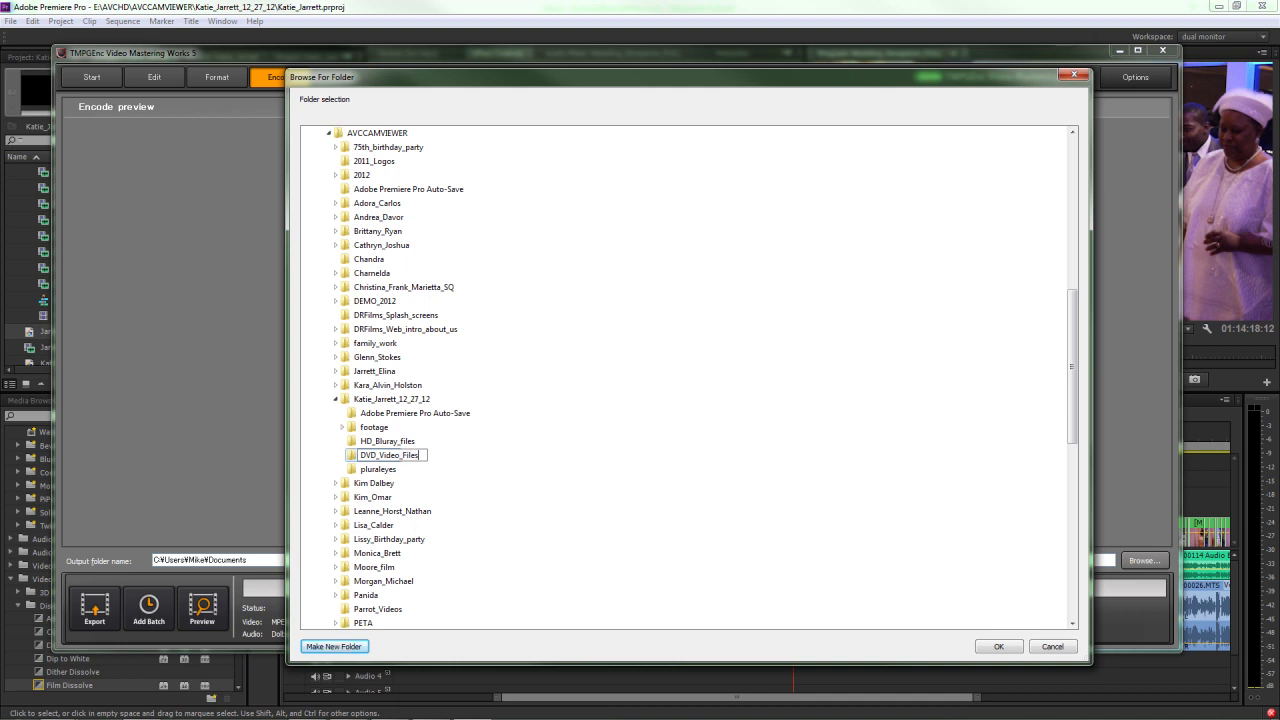
{"action": "key", "text": "Return"}
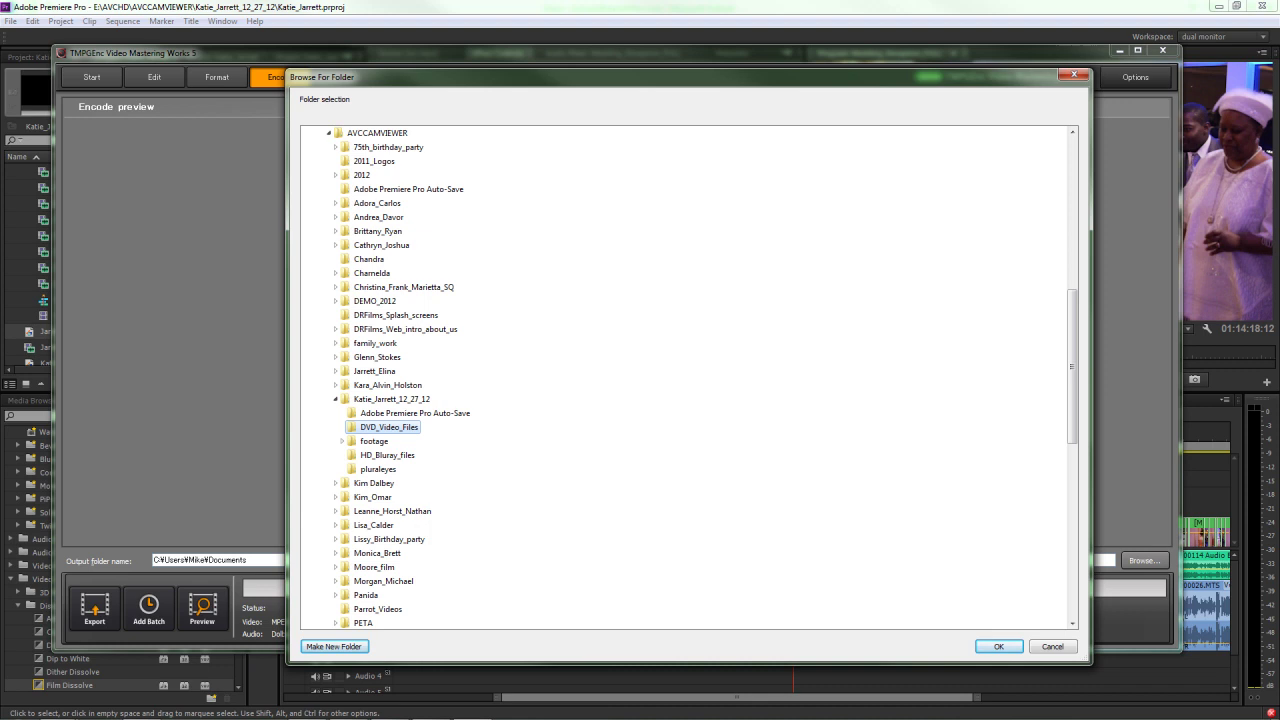
{"action": "left_click", "coordinate": [998, 646]}
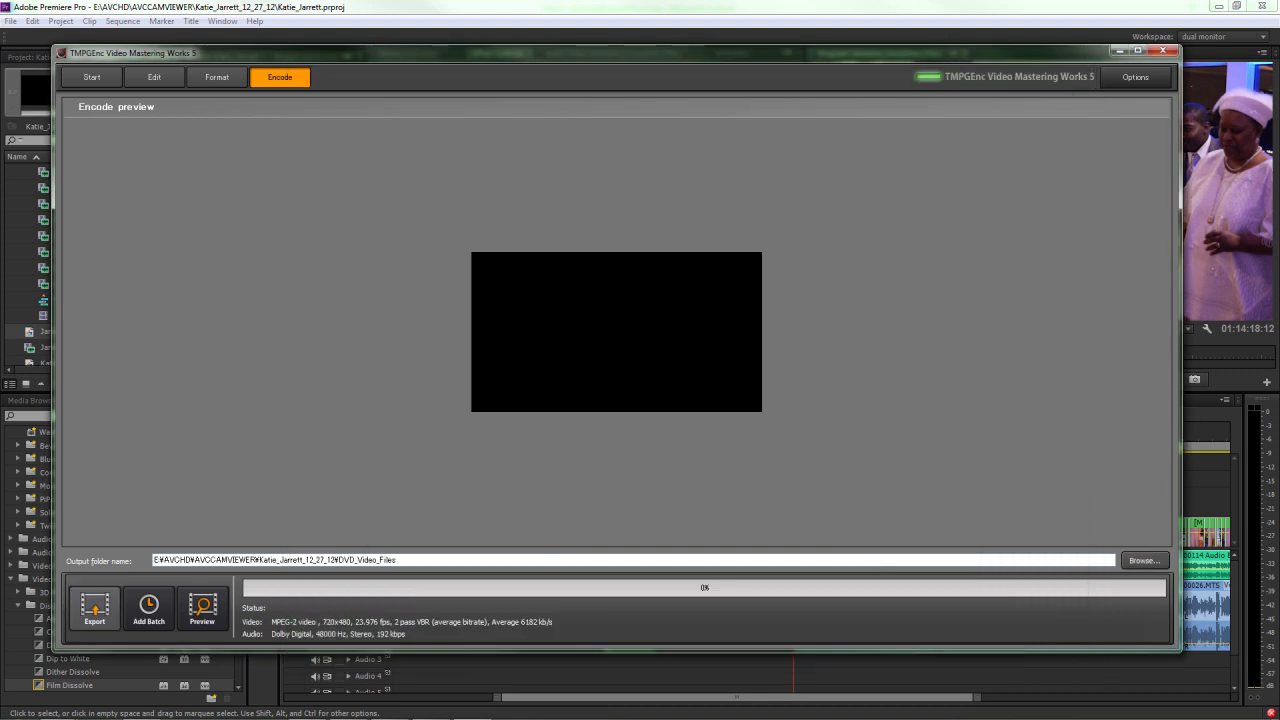
- Export and confirm to begin encoding Wedding_Reception_FULL.m2v and .ac3
{"action": "left_click", "coordinate": [94, 607]}
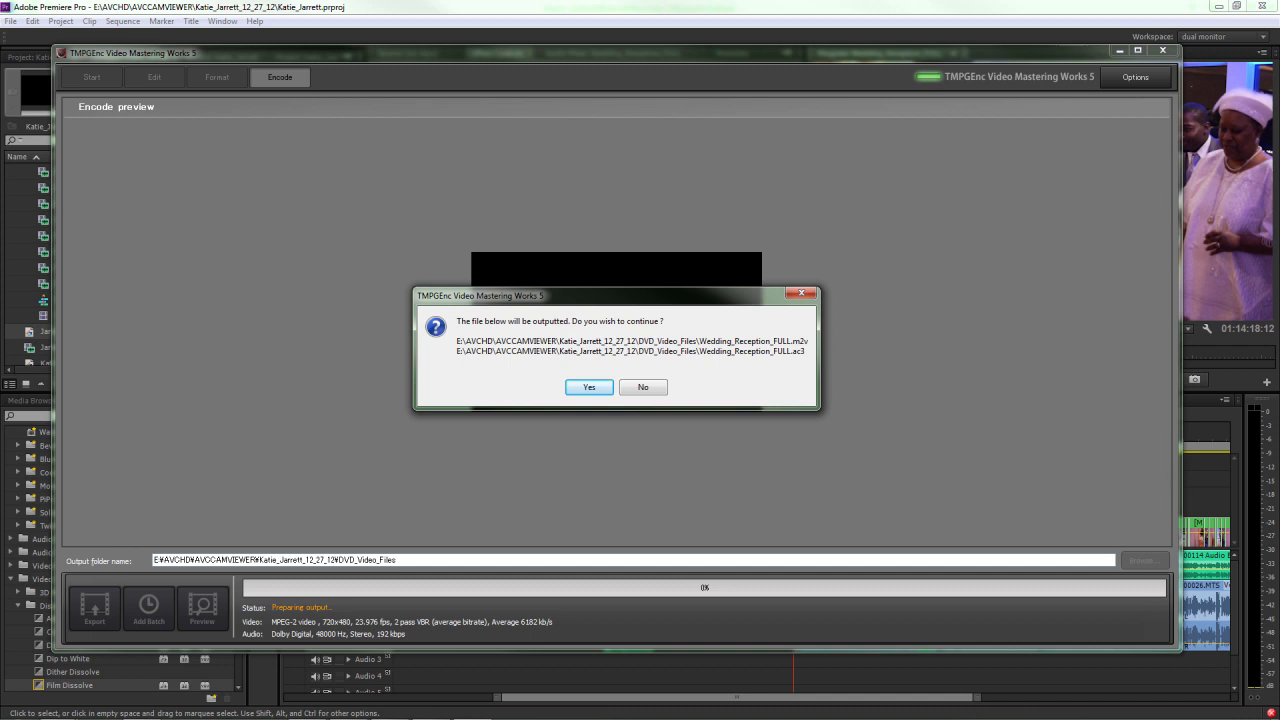
{"action": "left_click", "coordinate": [589, 387]}
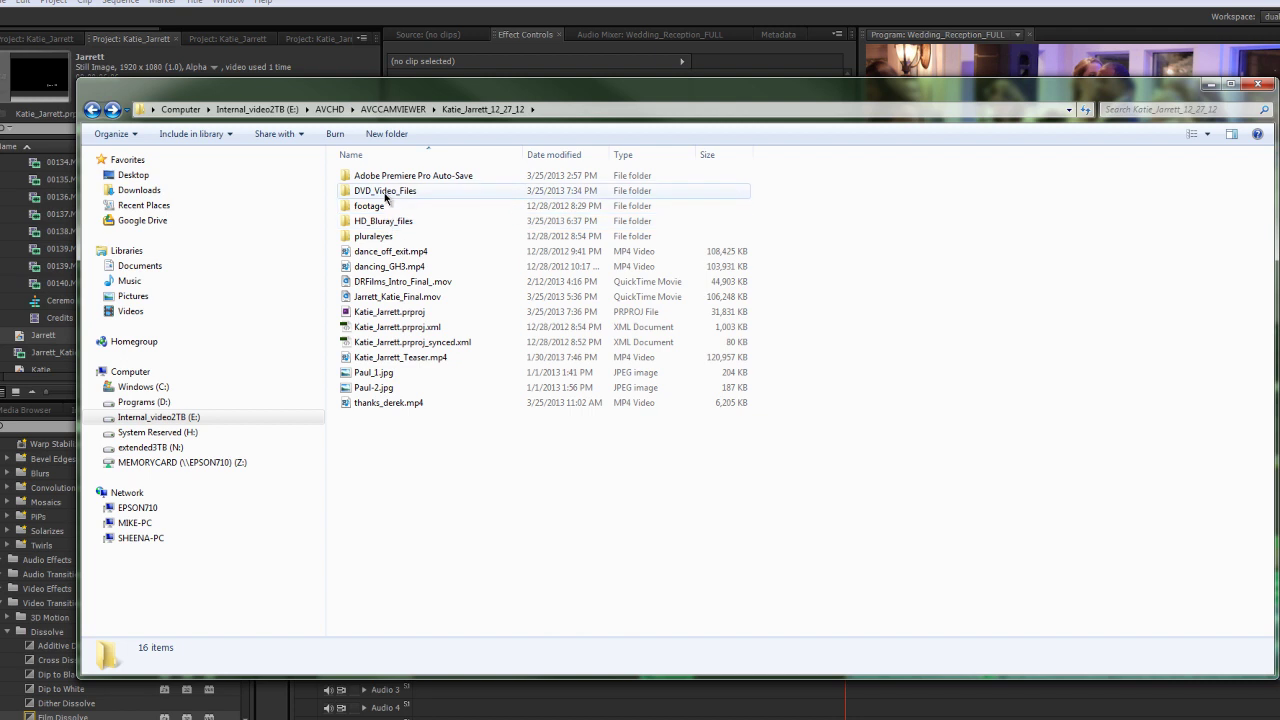
- Open HD_Bluray_files and inspect the Wedding_Reception_FULL .m2v and .ac3 files
{"action": "double_click", "coordinate": [395, 221]}
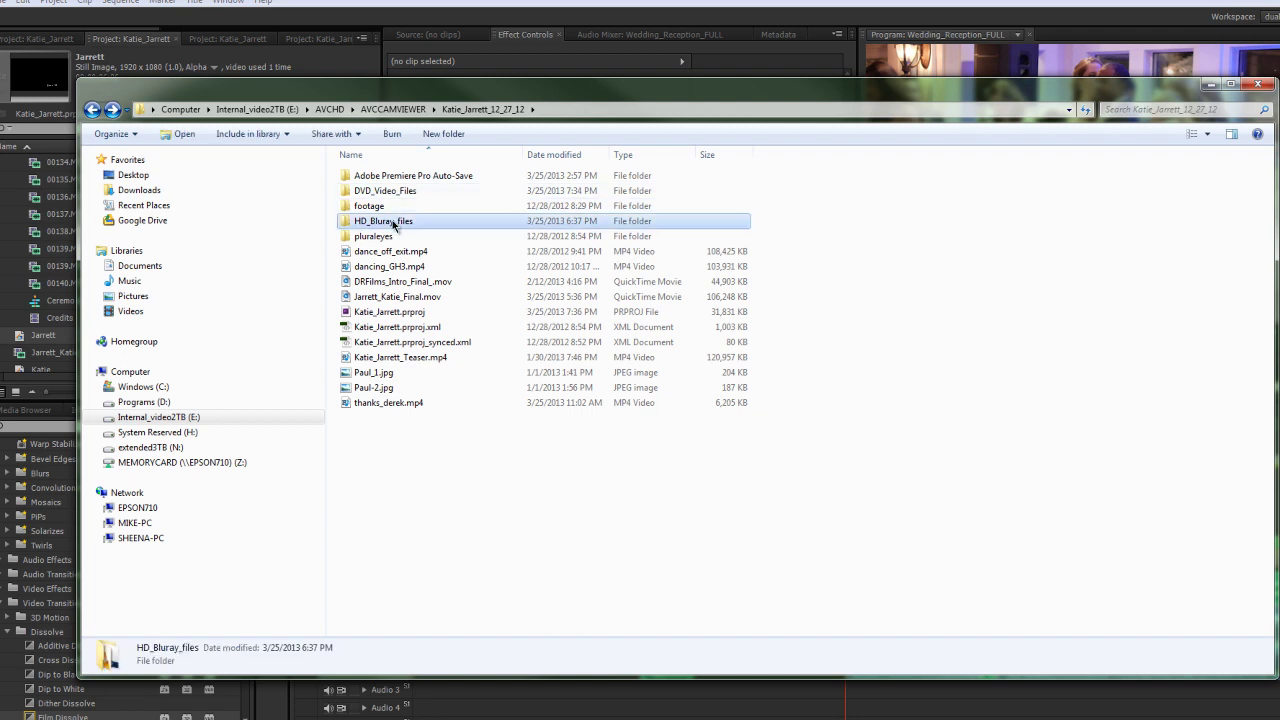
{"action": "left_click", "coordinate": [92, 109]}
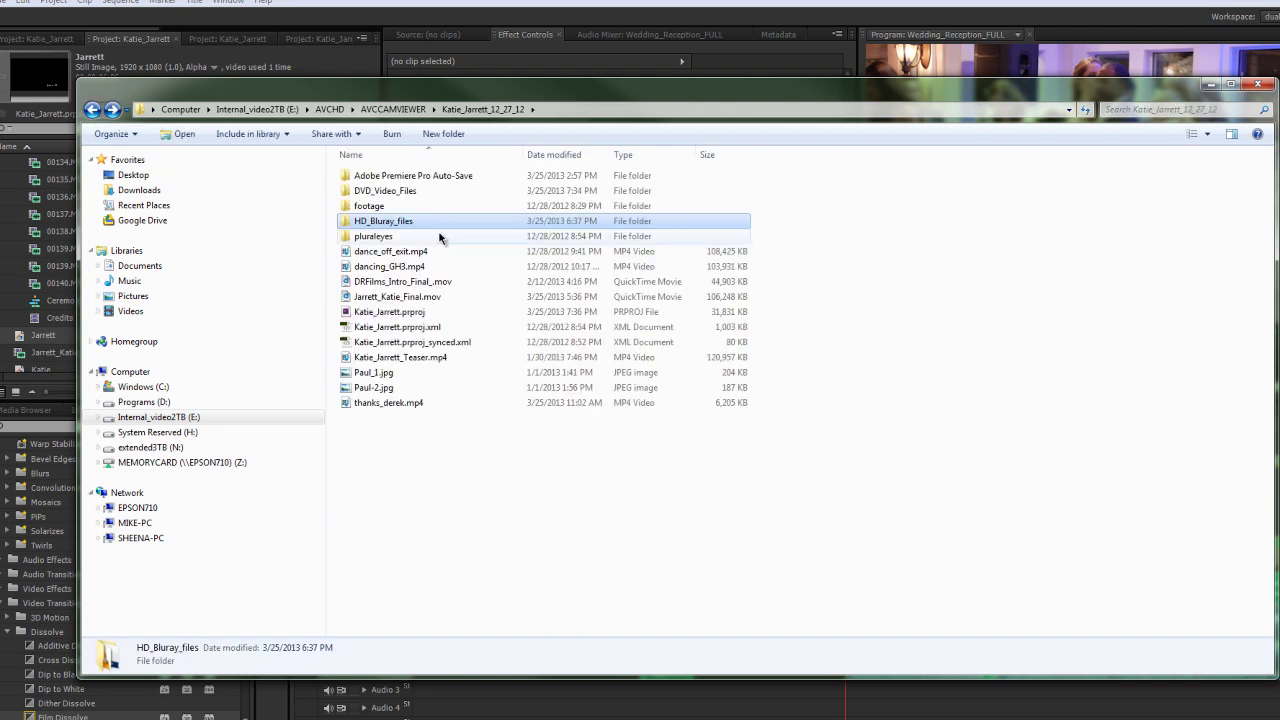
{"action": "double_click", "coordinate": [408, 222]}
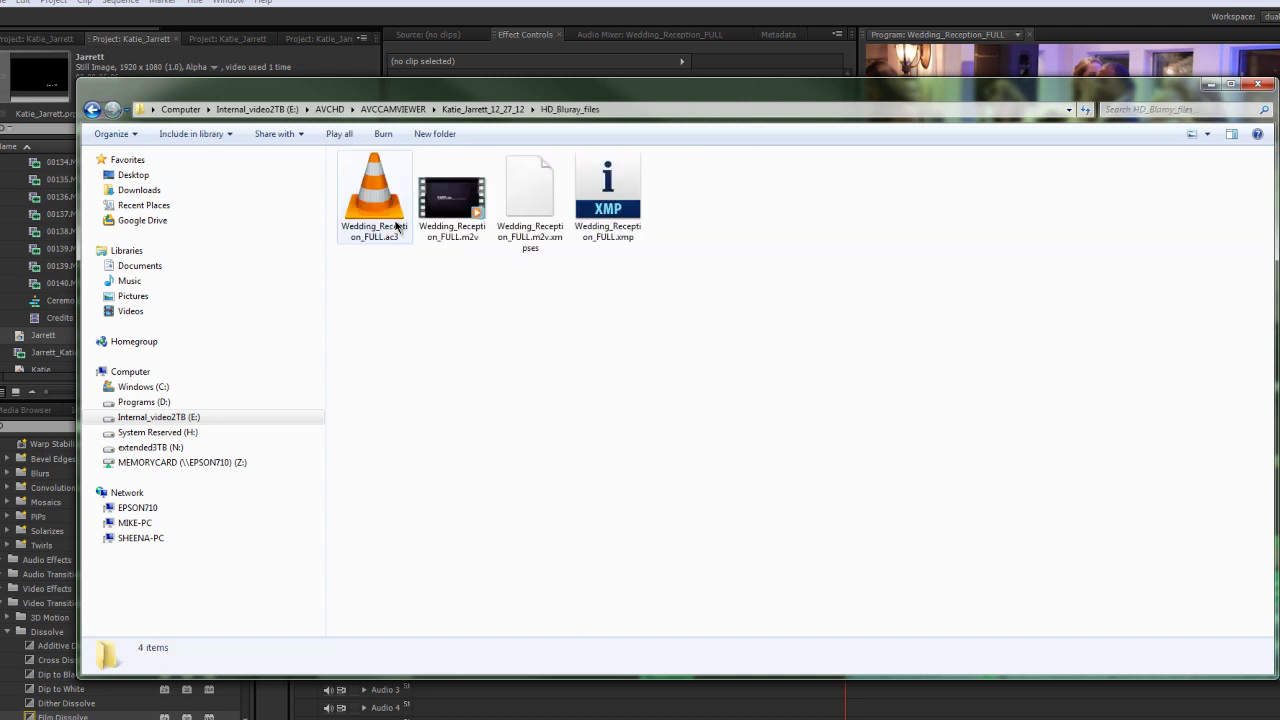
{"action": "left_click", "coordinate": [452, 205]}
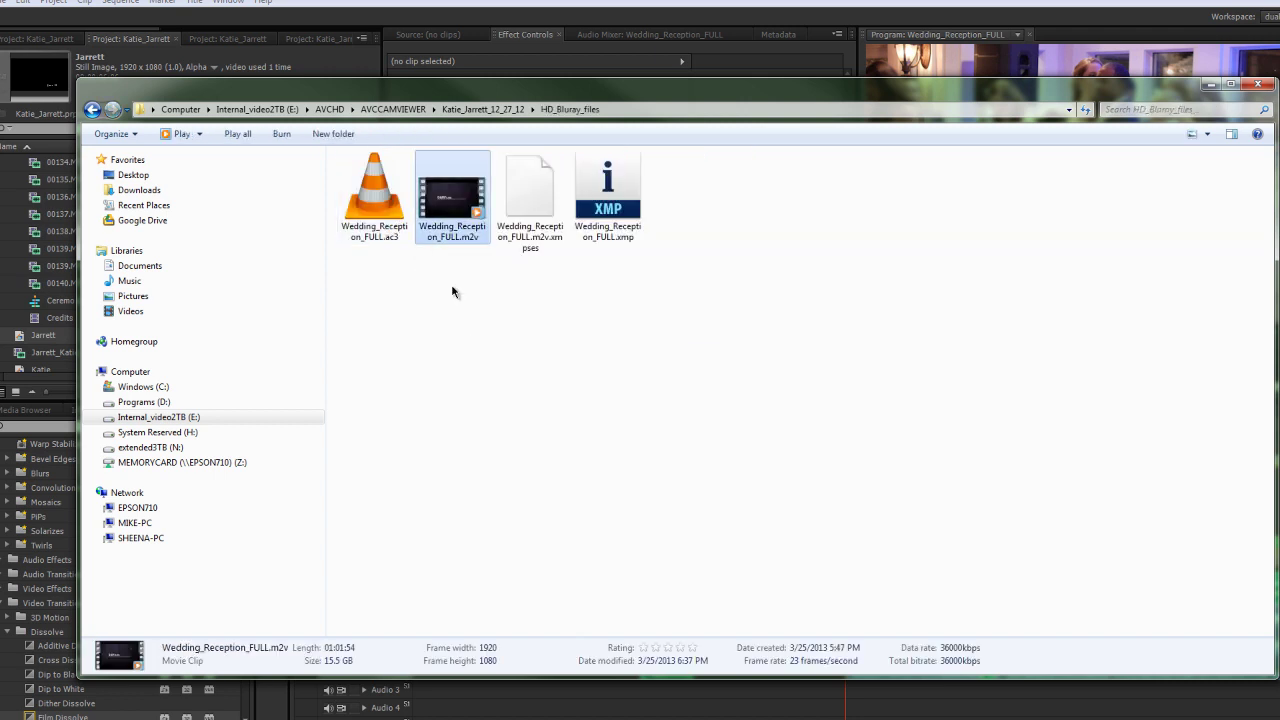
{"action": "left_click", "coordinate": [390, 226]}
- Select the .m2v.xmpses and .xmp chapter files, copy them, and return to the project folder
{"action": "left_click", "coordinate": [541, 214]}
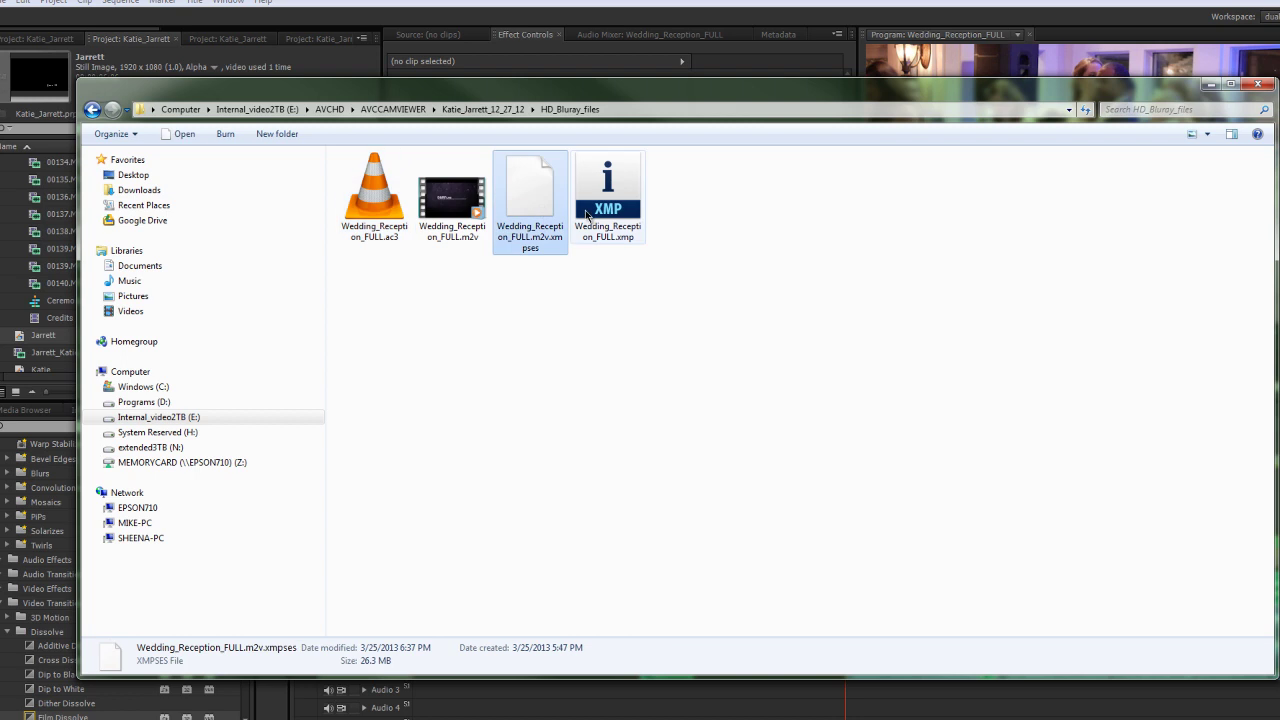
{"action": "left_click", "coordinate": [592, 216]}
{"action": "left_click", "coordinate": [545, 213]}
{"action": "left_click", "coordinate": [616, 222]}
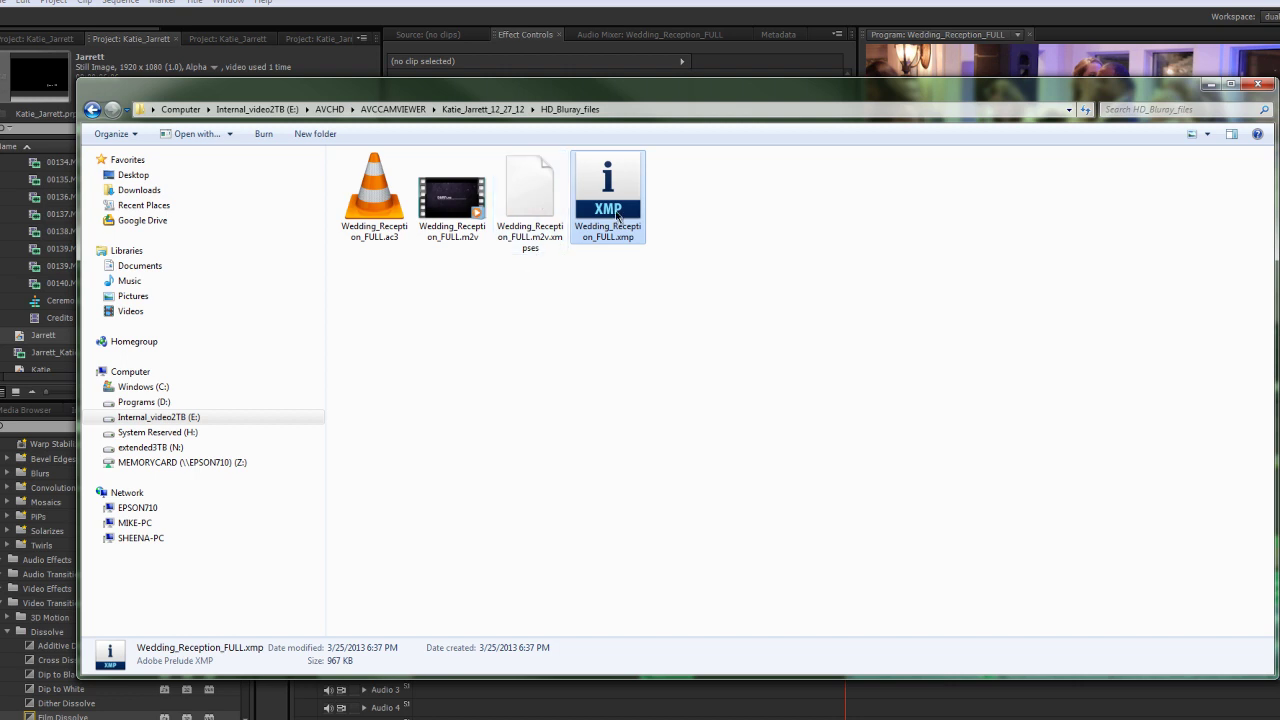
{"action": "left_click", "coordinate": [550, 240]}
{"action": "left_click", "coordinate": [607, 200]}
{"action": "left_click_drag", "start_coordinate": [672, 298], "coordinate": [527, 178]}
{"action": "right_click", "coordinate": [537, 197]}
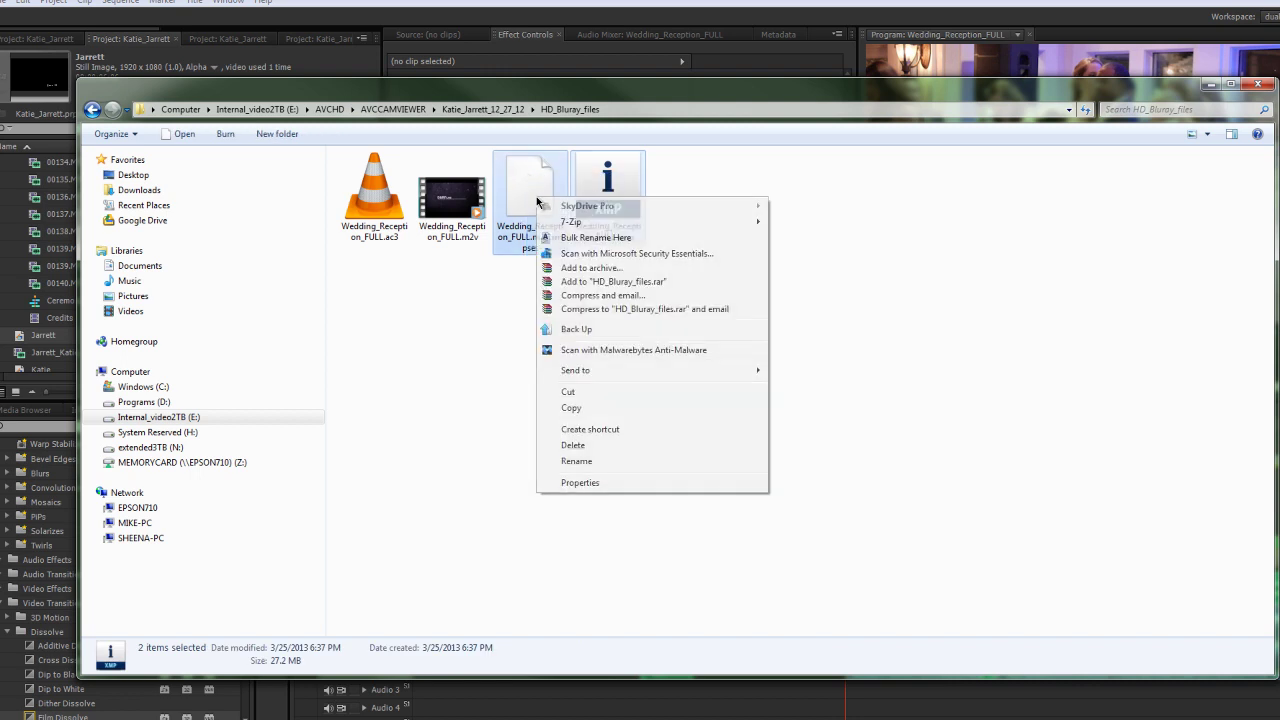
{"action": "left_click", "coordinate": [583, 409]}
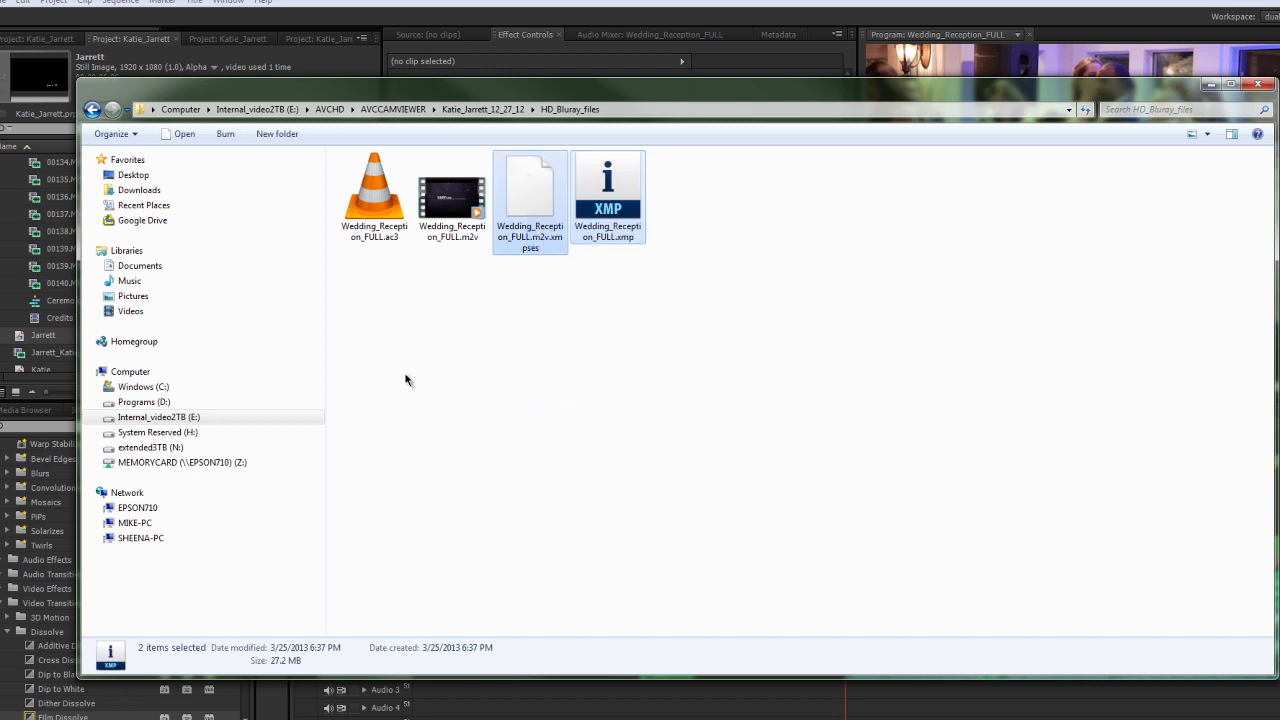
{"action": "left_click", "coordinate": [92, 110]}
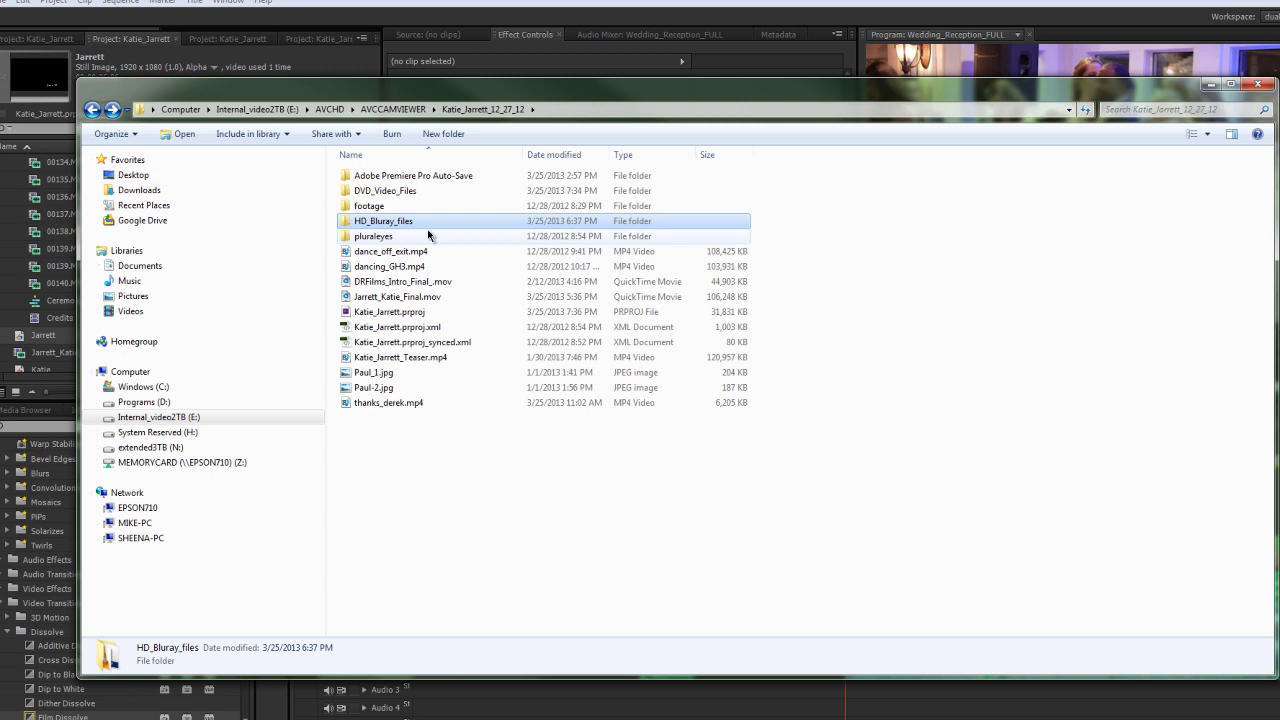
- Paste the .m2v.xmpses and .xmp chapter files into DVD_Video_Files and check them
{"action": "double_click", "coordinate": [365, 191]}
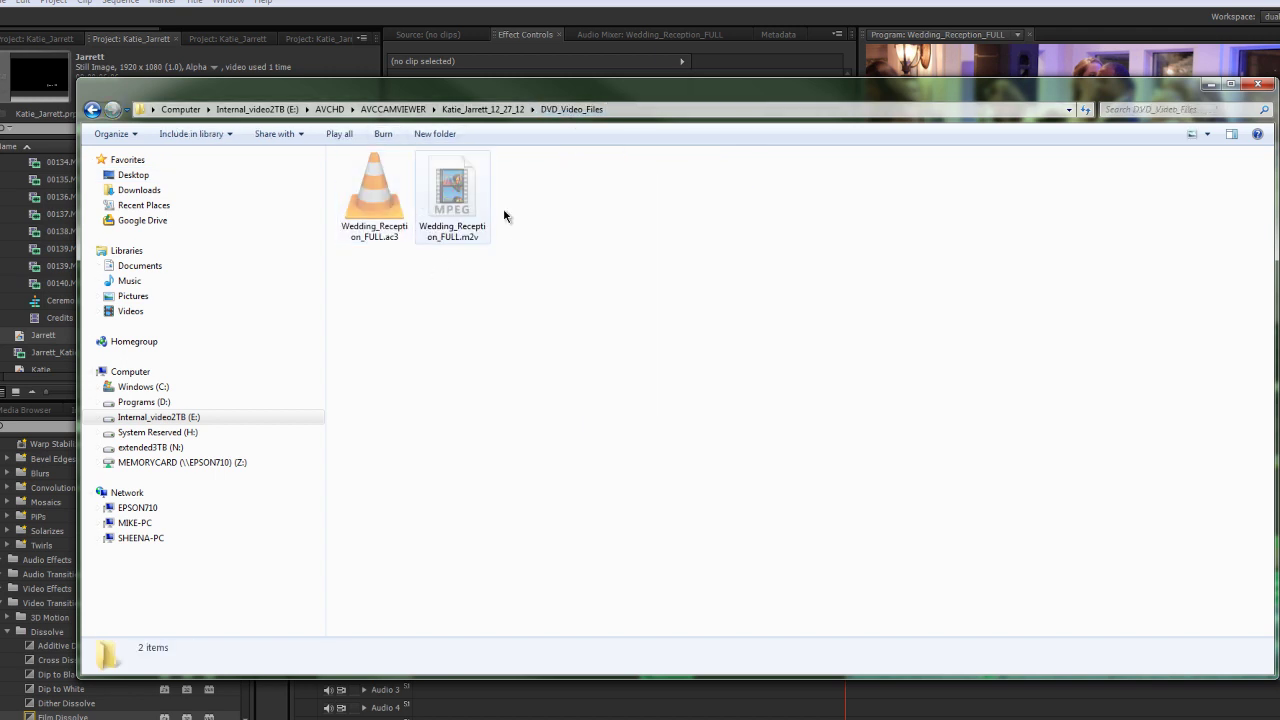
{"action": "right_click", "coordinate": [461, 341]}
{"action": "left_click", "coordinate": [505, 434]}
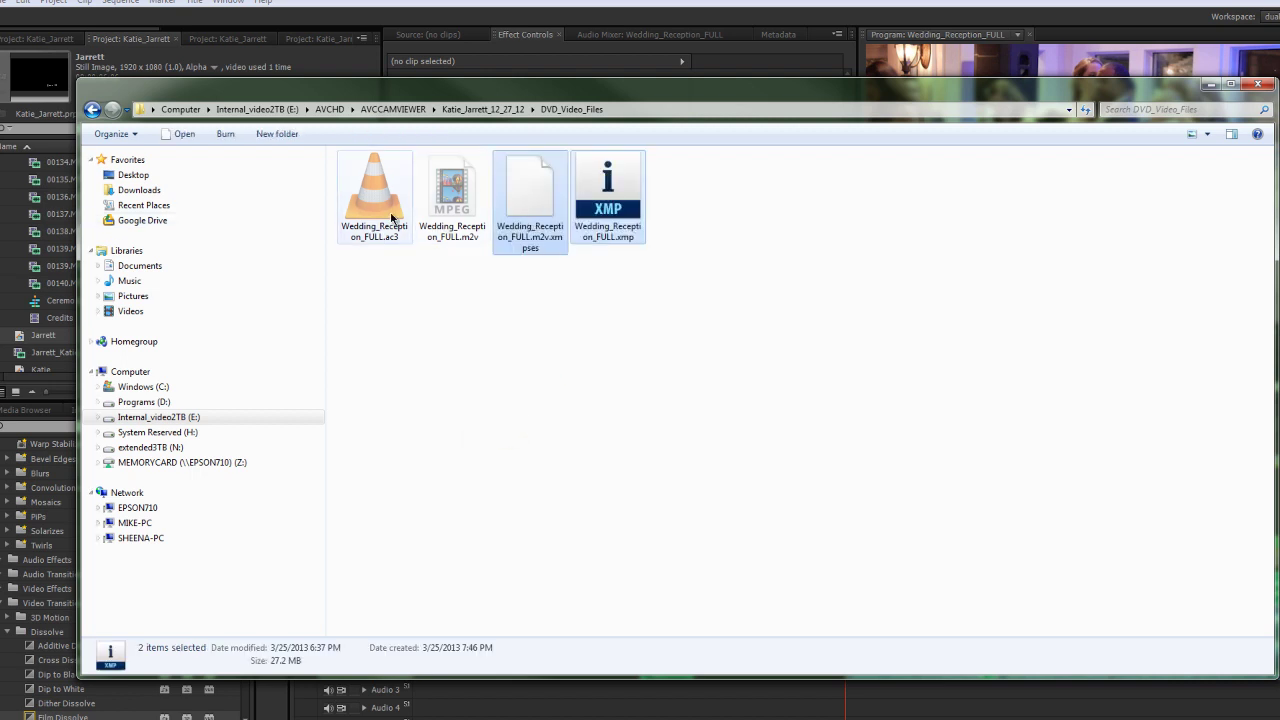
{"action": "left_click", "coordinate": [539, 222]}
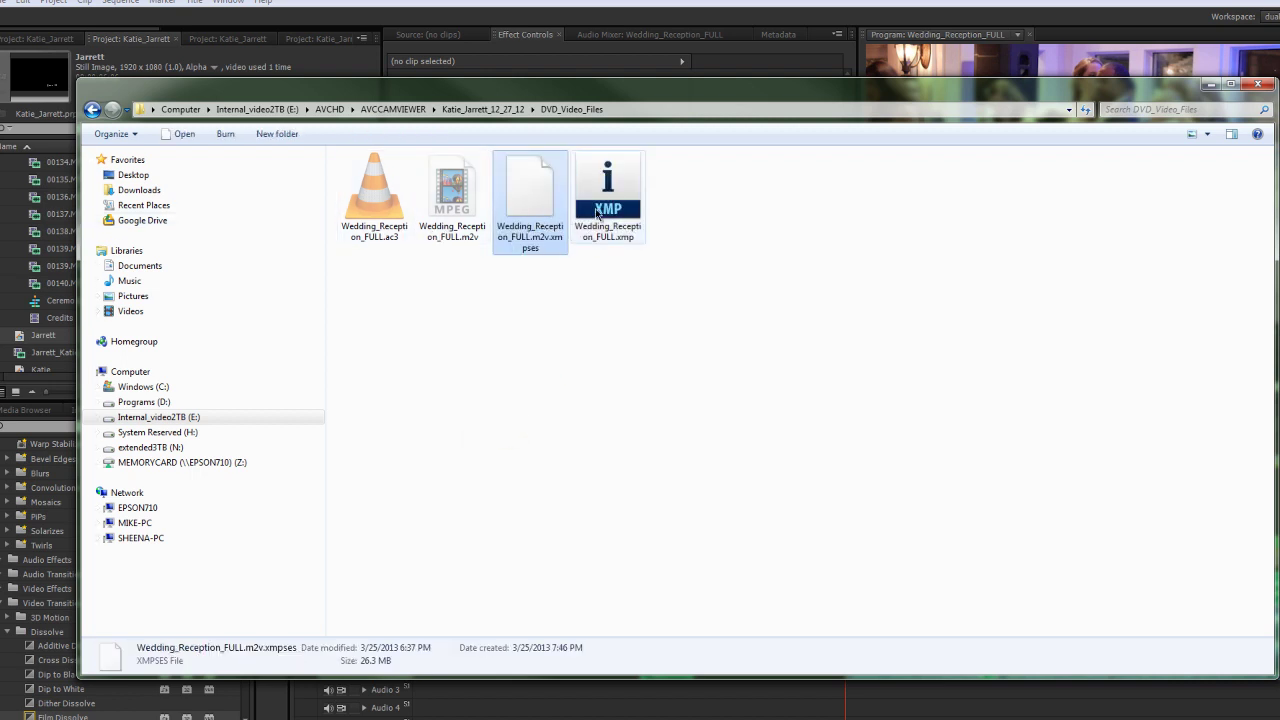
{"action": "left_click", "coordinate": [612, 215]}
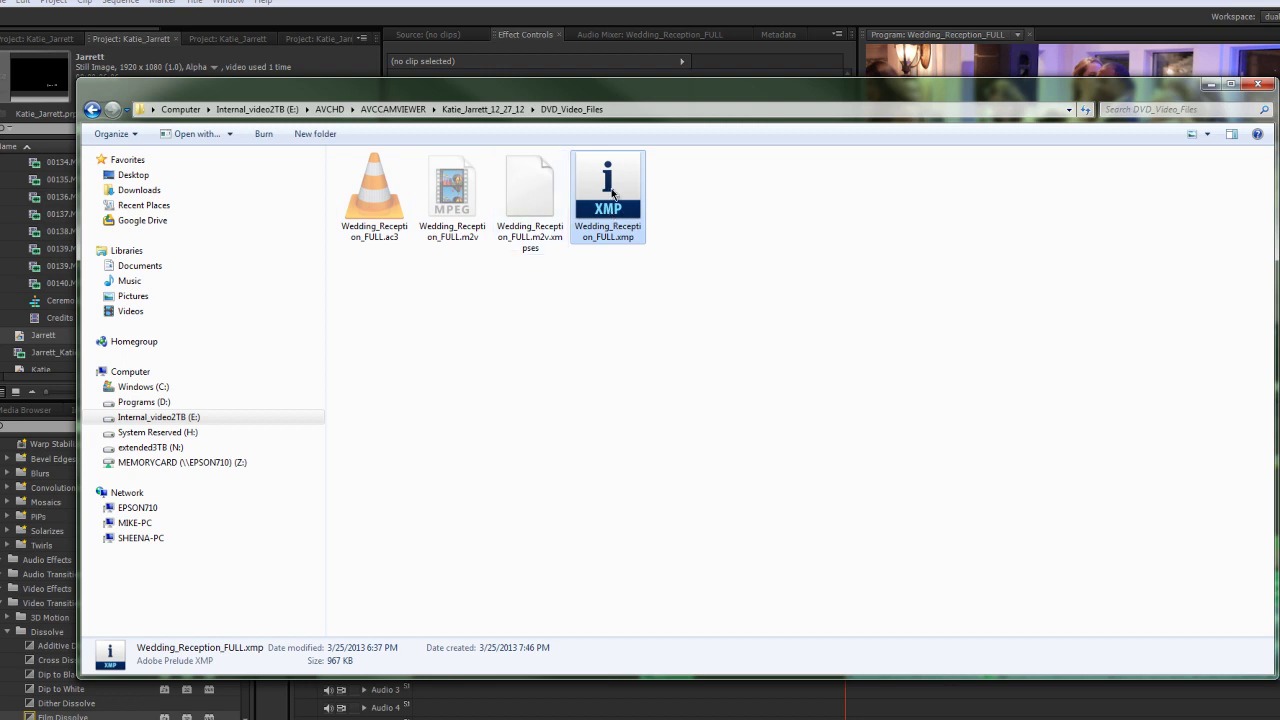
{"action": "left_click", "coordinate": [533, 210]}
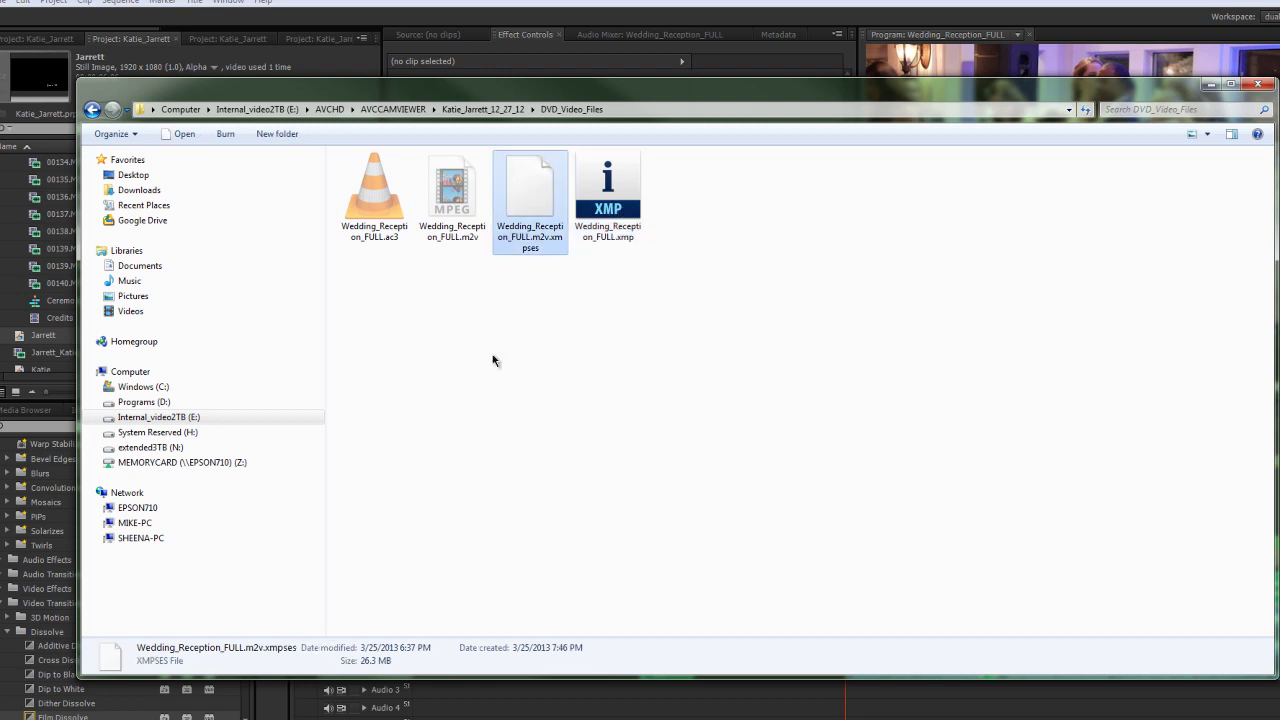